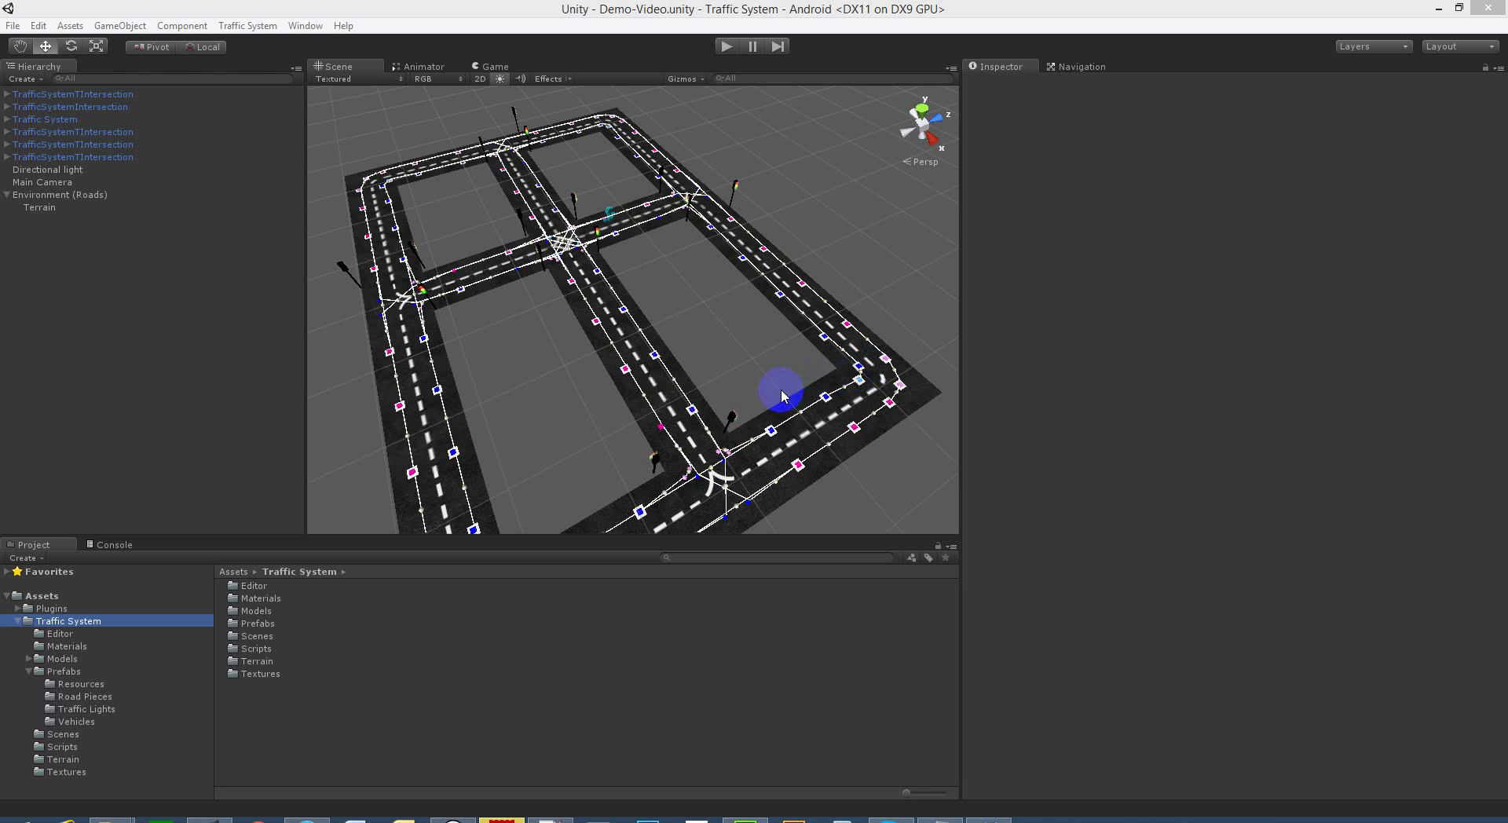
Orbit and fly the scene camera down from the road grid to a close view of one straight road.
left_click_drag(783, 396, 665, 374, "alt")
key("w")
right_click_drag(664, 374, 672, 317)
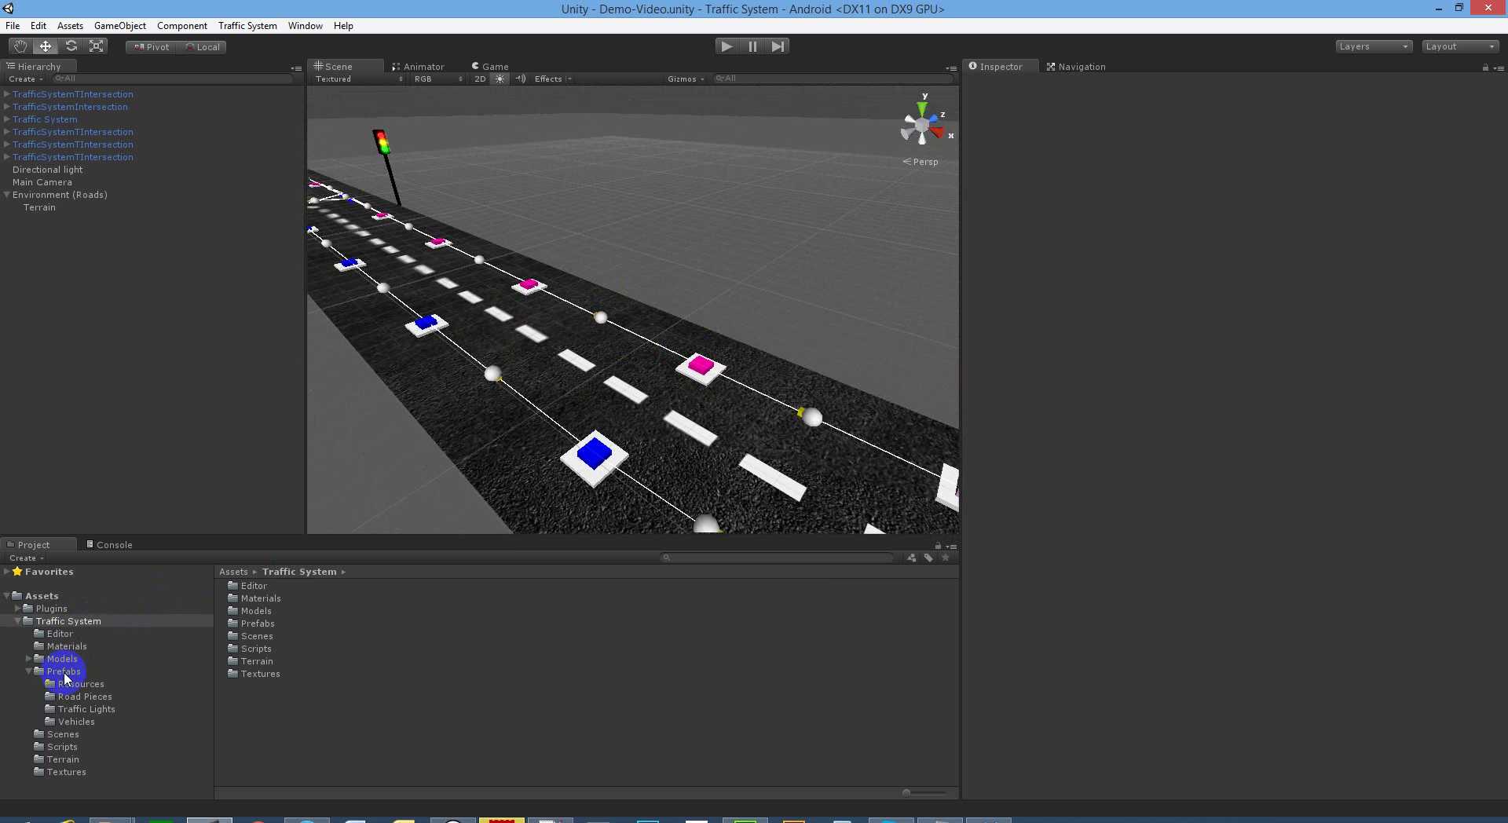
Drag the TrafficSystemVehicleSpawner prefab from the Vehicles folder onto the straight road.
left_click(76, 721)
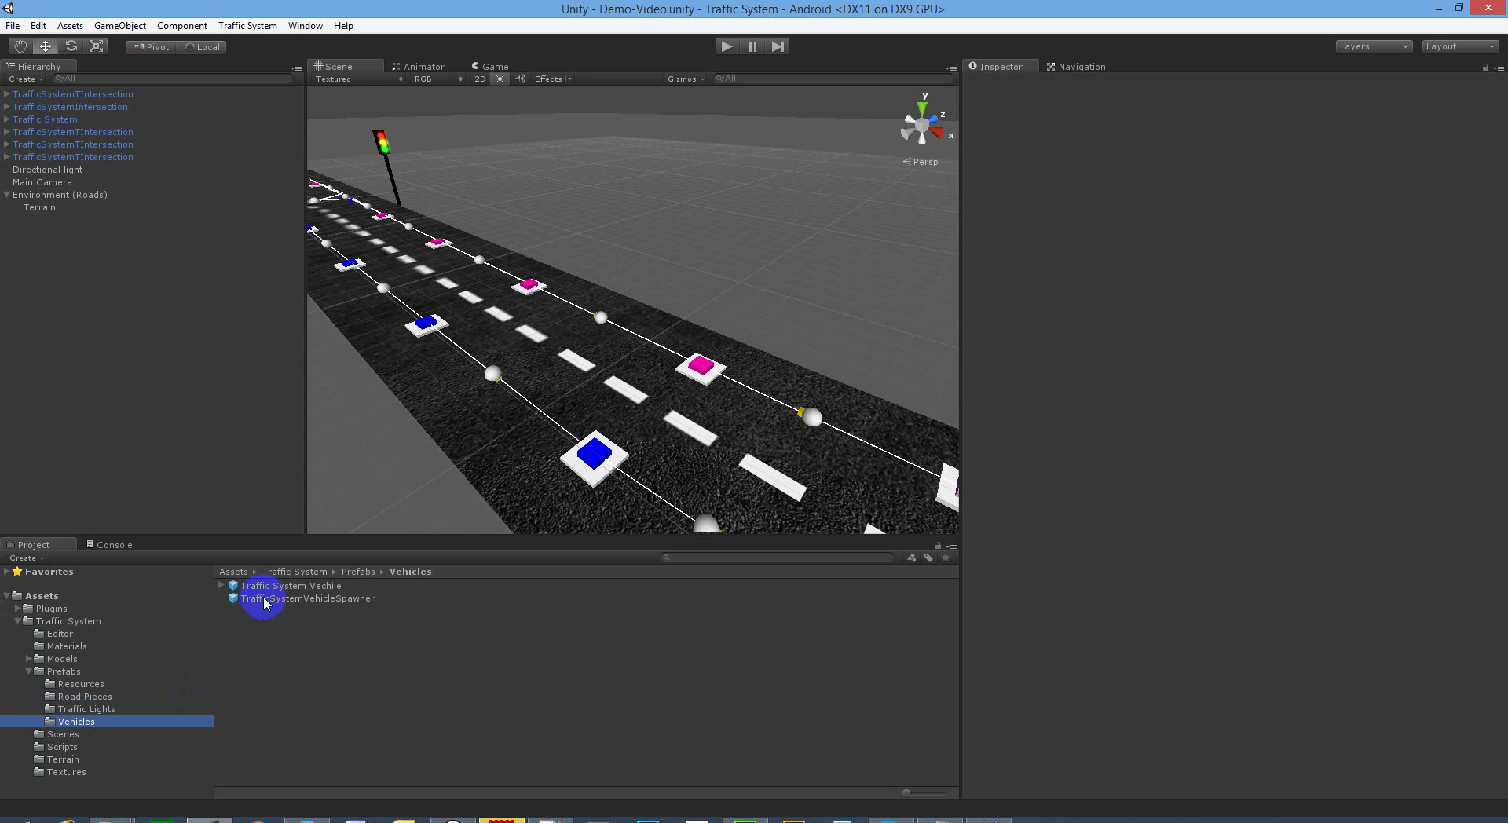
left_click_drag(312, 599, 662, 360)
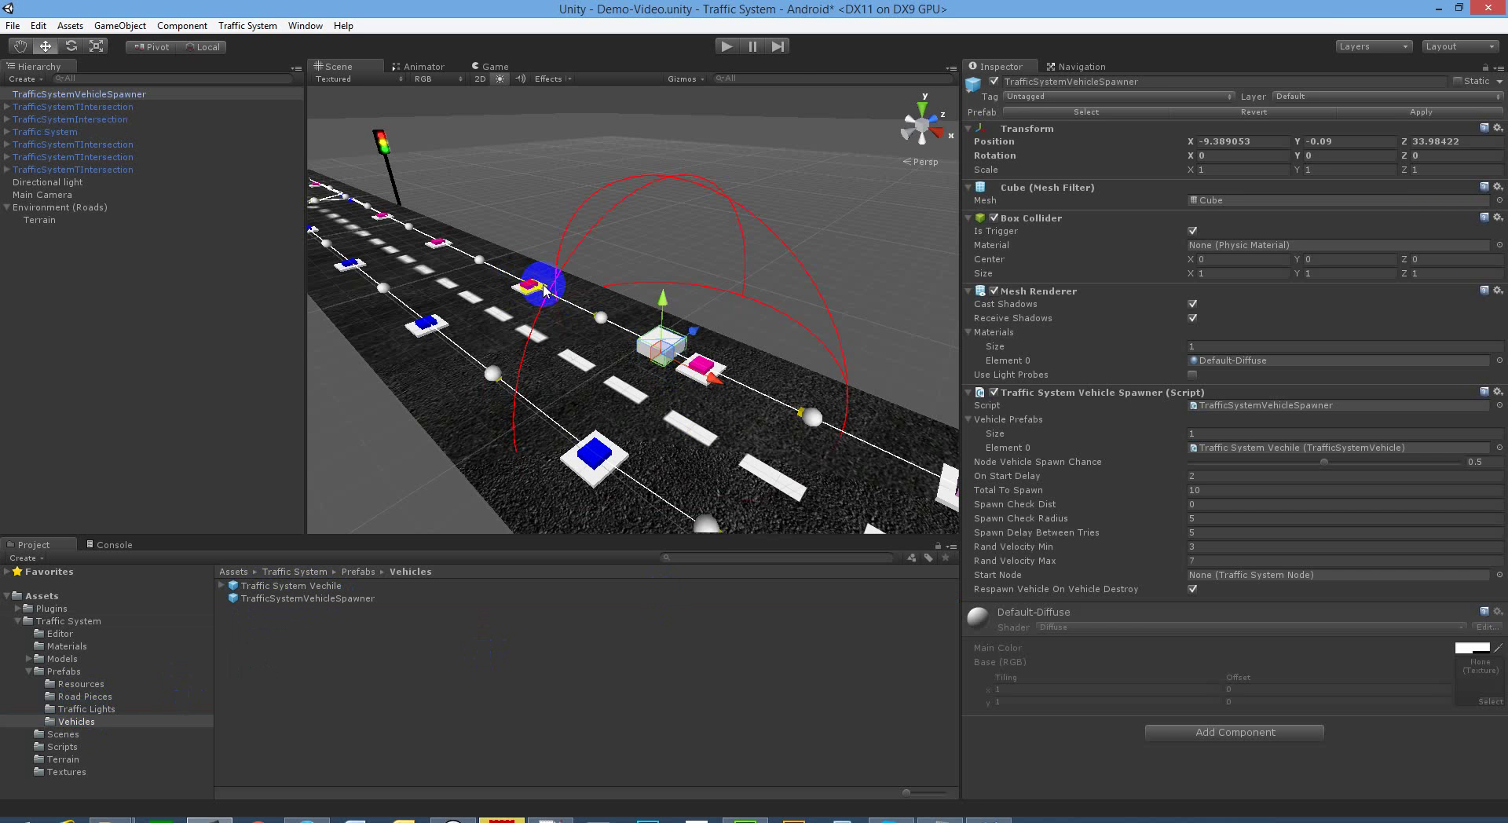
Raise the spawner slightly above the road and set its Y rotation to -90 along the lane.
key("f")
mouse_move(625, 310)
left_mouse_down()
mouse_move(626, 291)
mouse_move(713, 288)
mouse_move(707, 306)
mouse_move(620, 328)
left_mouse_up()
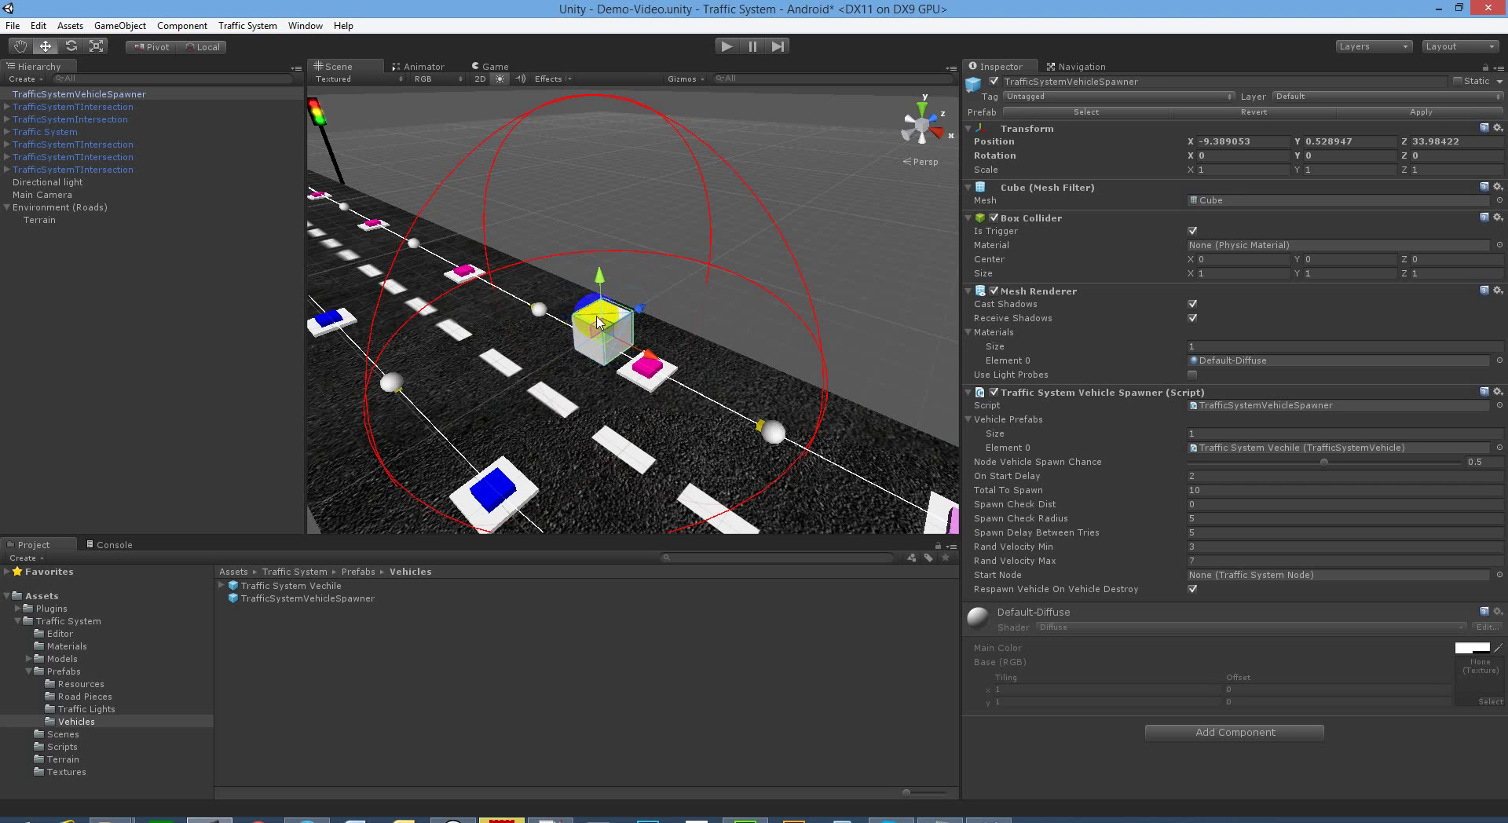
key("e")
left_click_drag(591, 366, 799, 340)
key("w")
left_click(1379, 155)
key("ctrl+a")
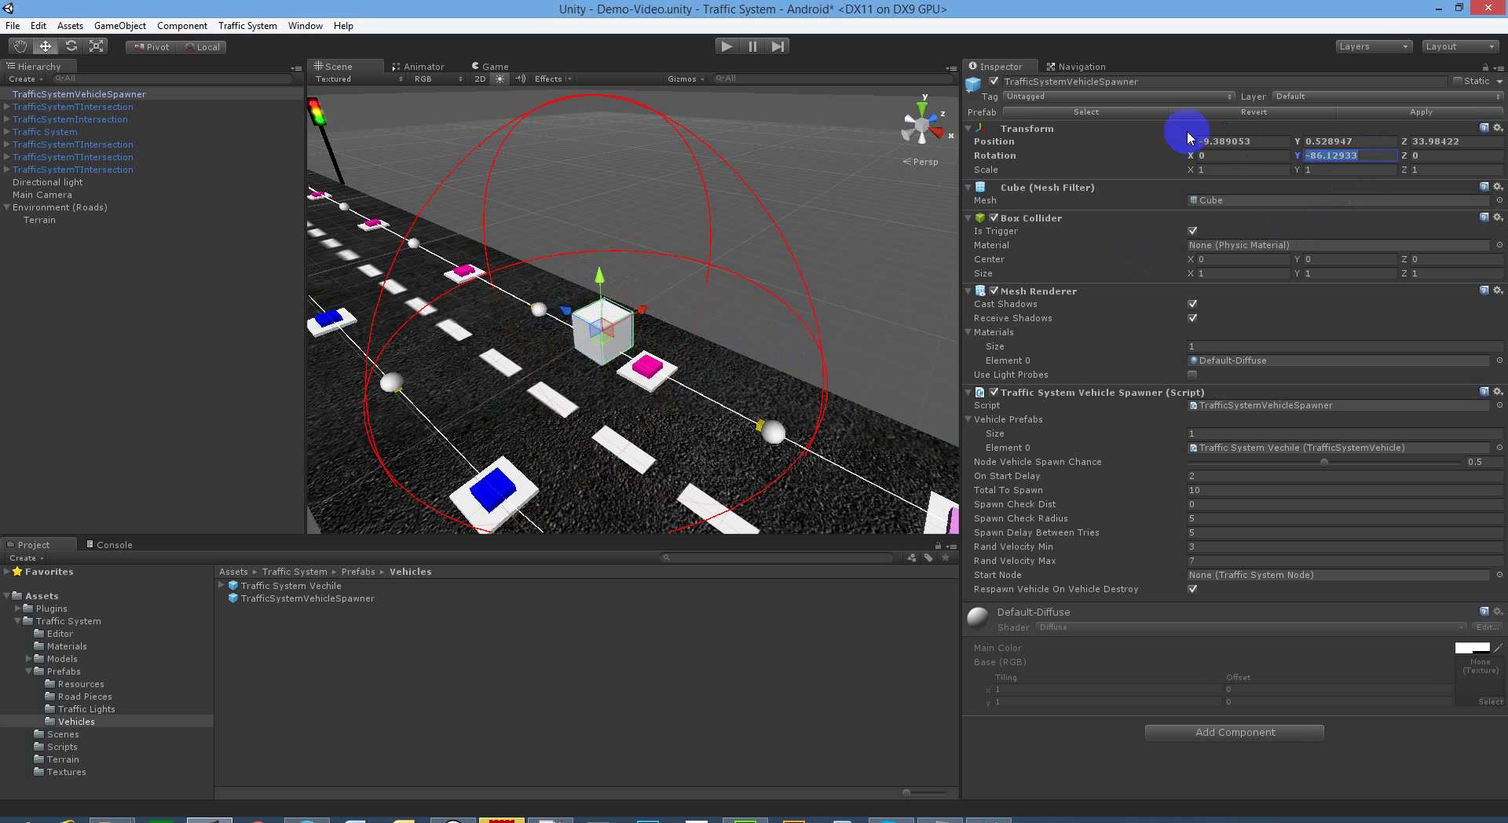
type("-90")
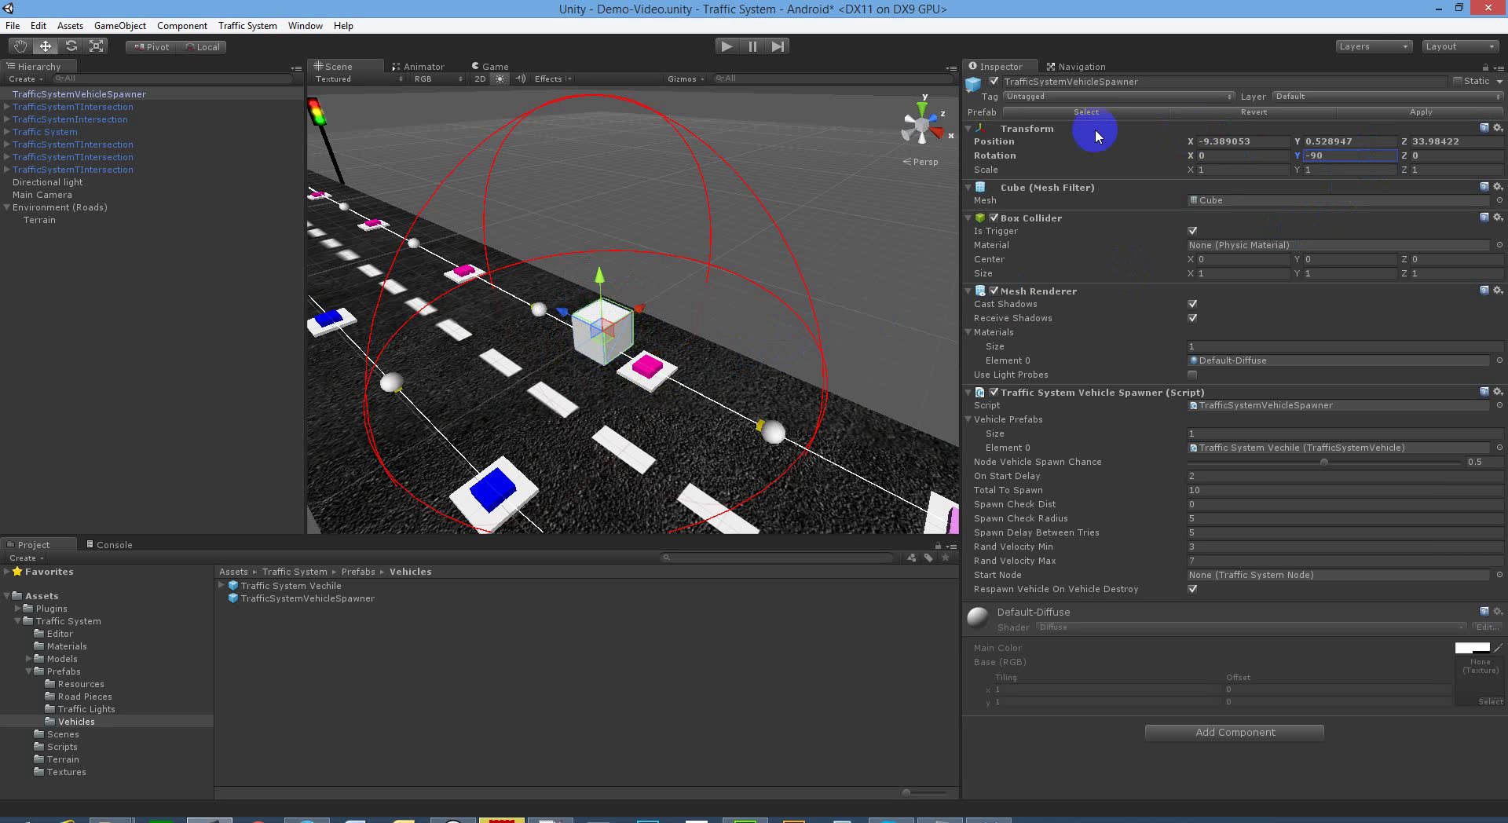
left_click_drag(595, 282, 747, 292, "alt")
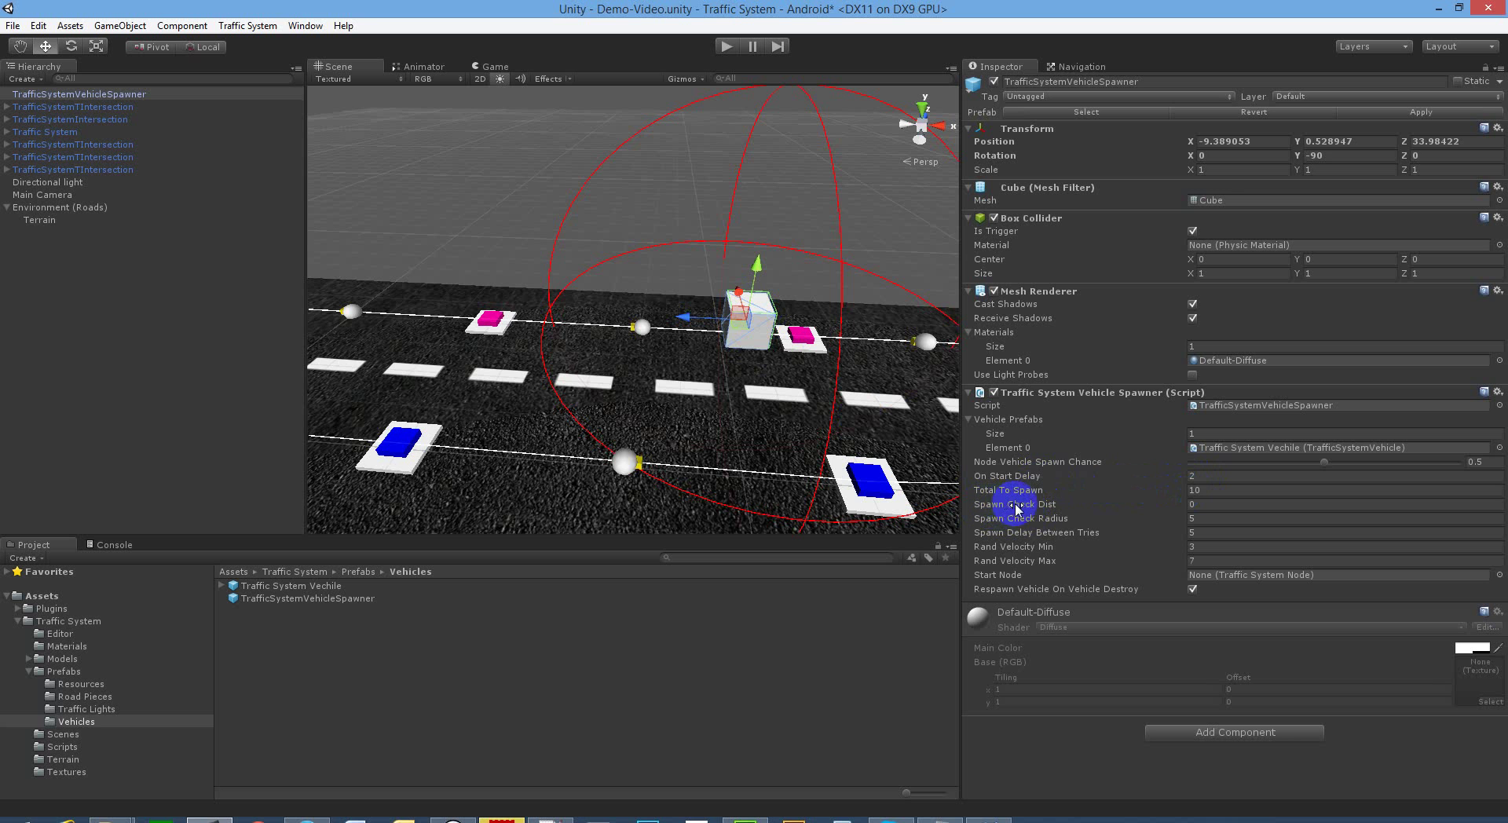
right_click_drag(811, 376, 898, 424)
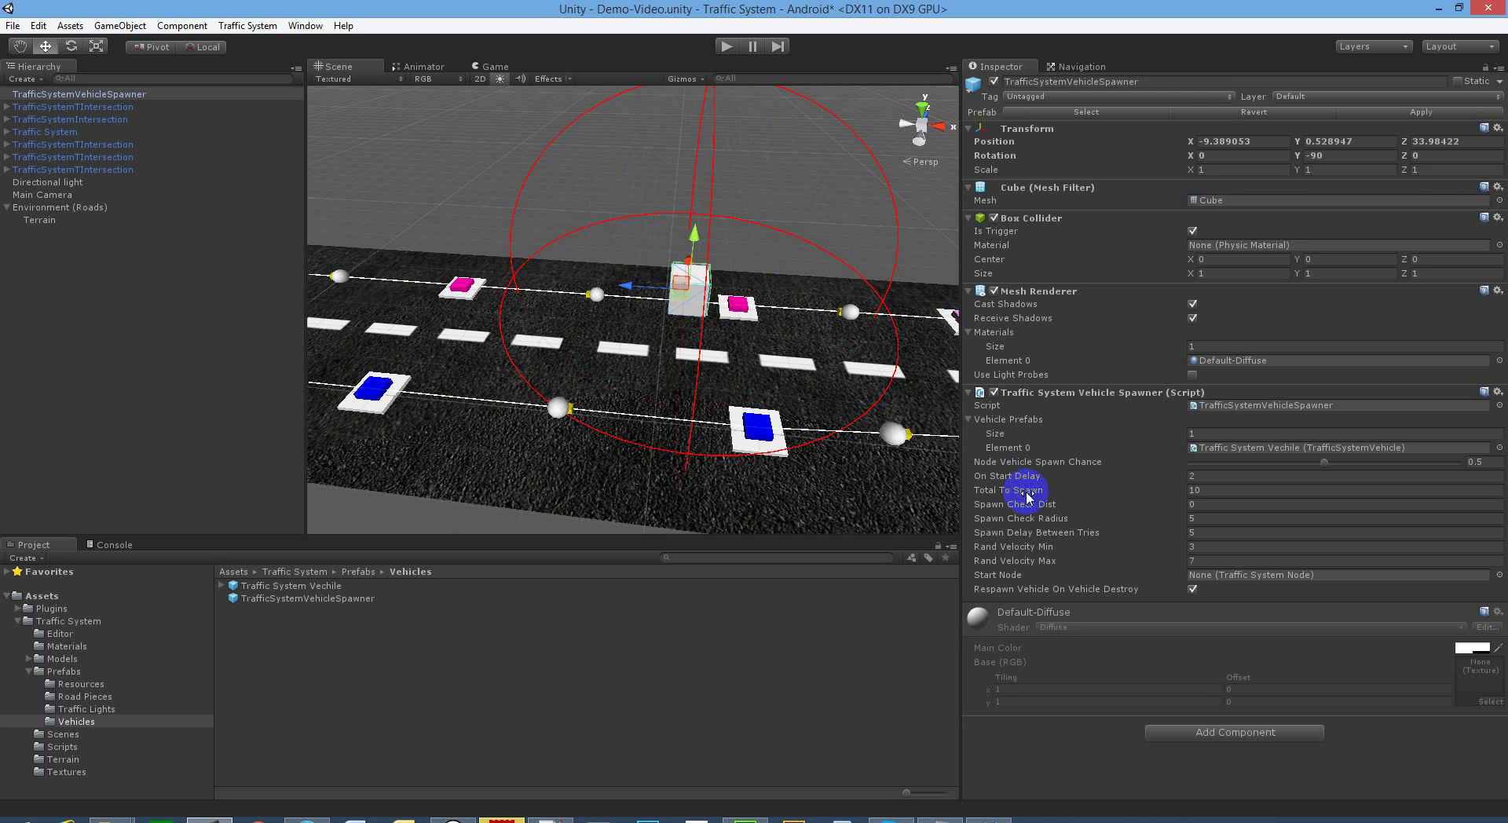
left_click_drag(1024, 509, 902, 473)
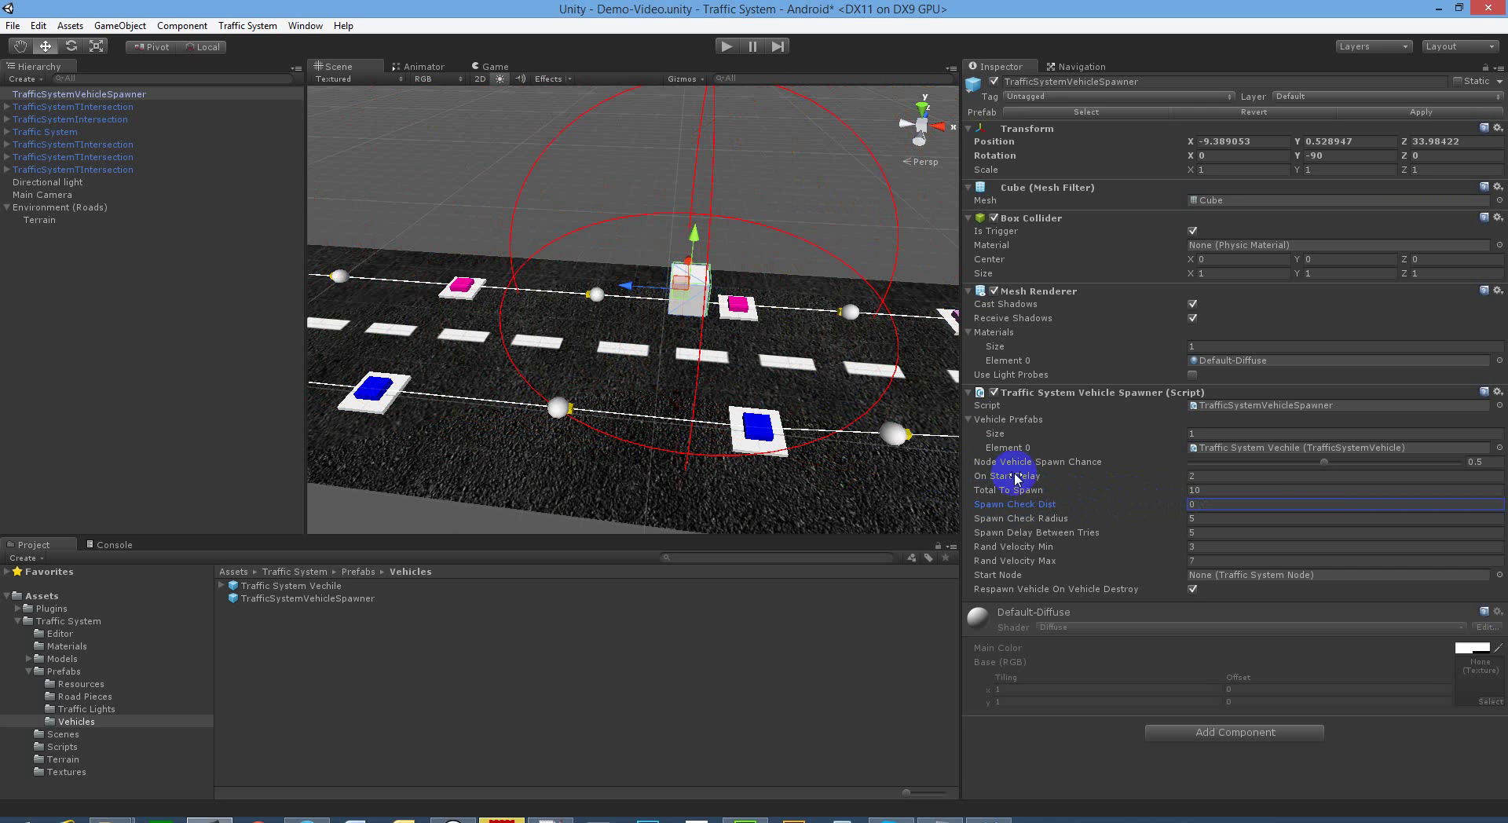
mouse_move(1016, 518)
left_mouse_down()
mouse_move(947, 518)
mouse_move(1019, 520)
left_mouse_up()
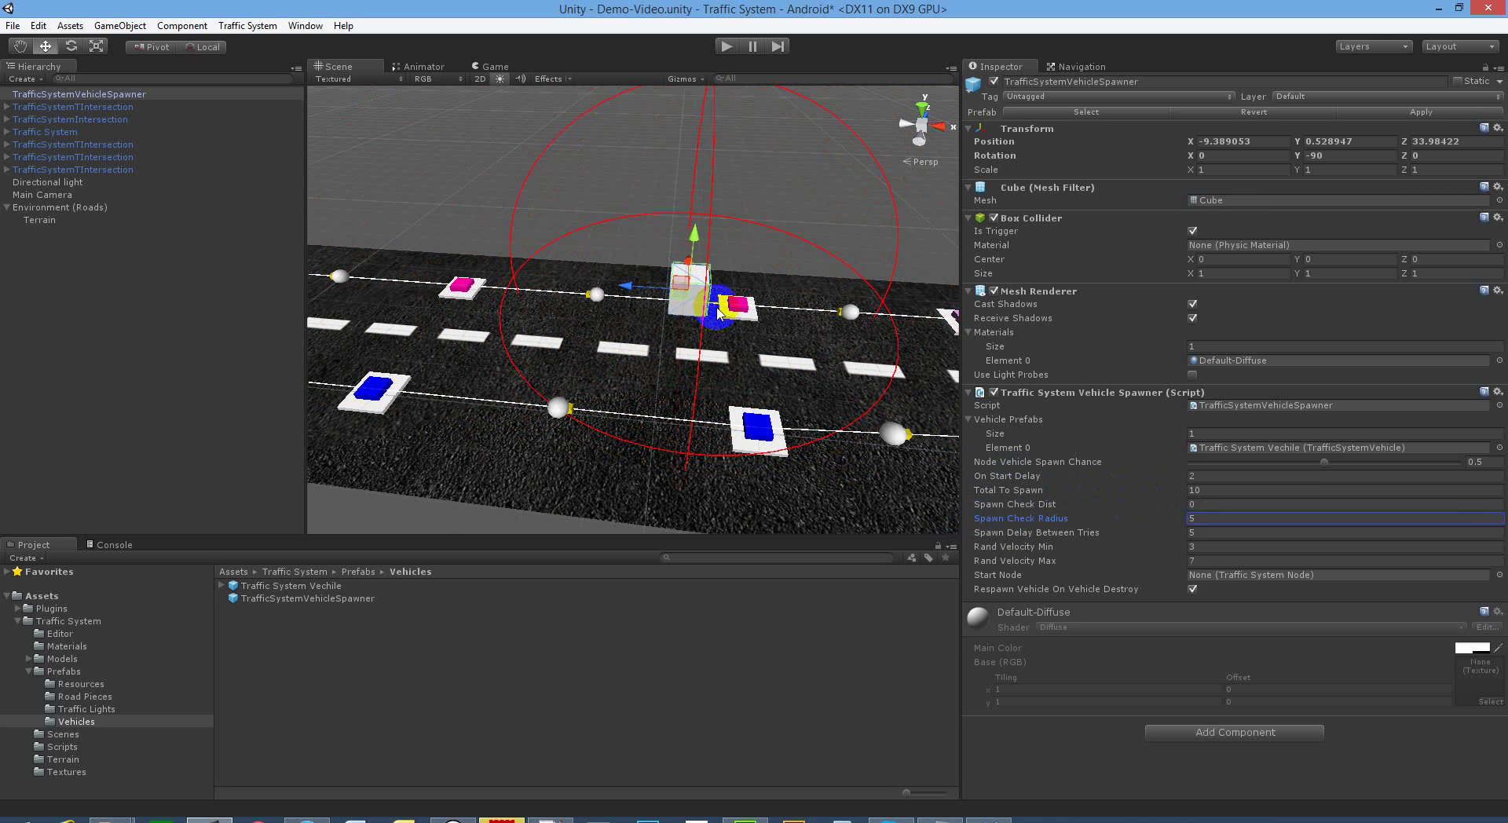
type("5")
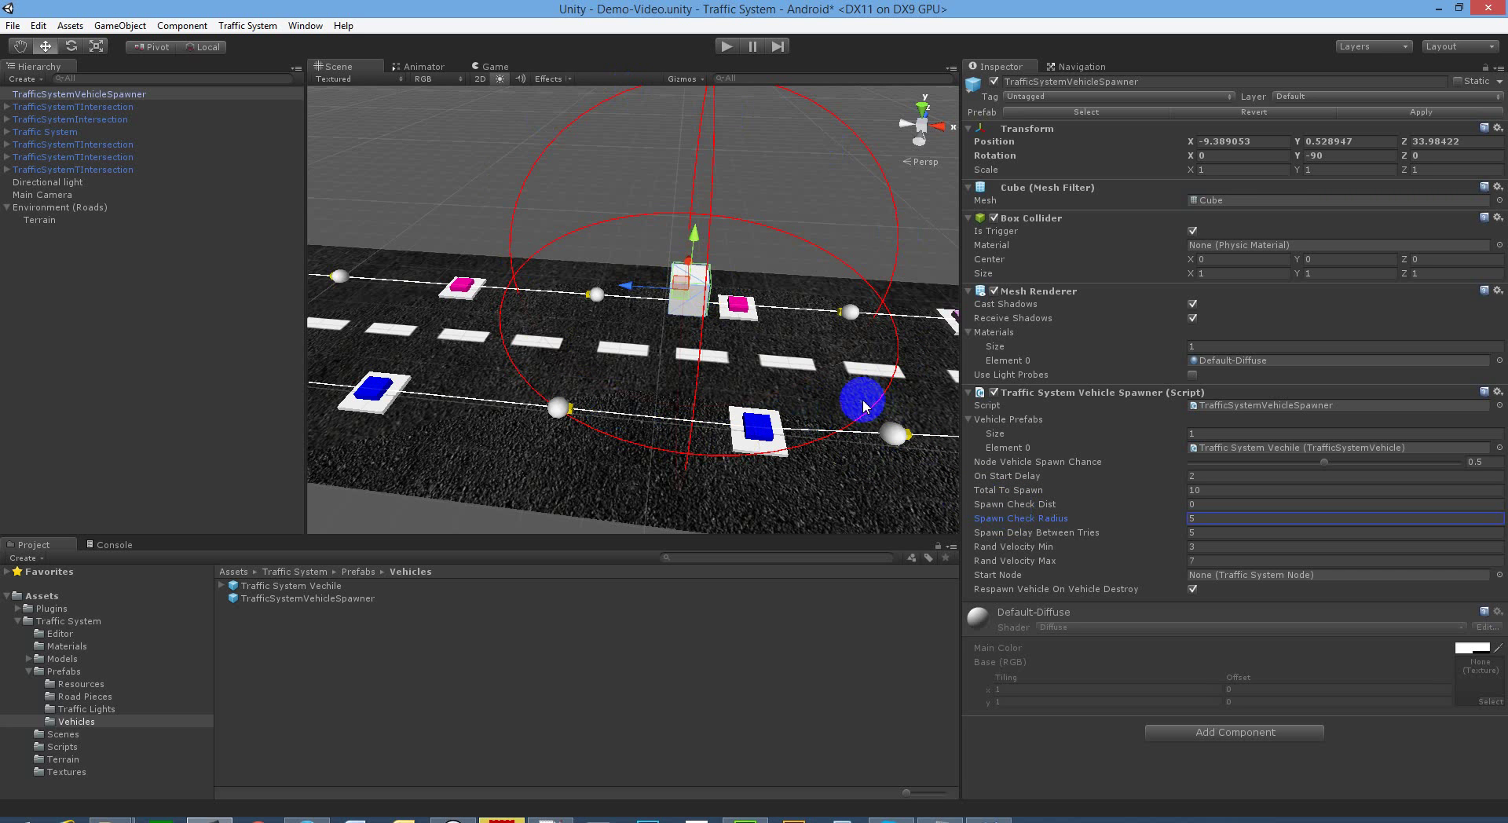
left_click_drag(807, 376, 766, 333, "alt")
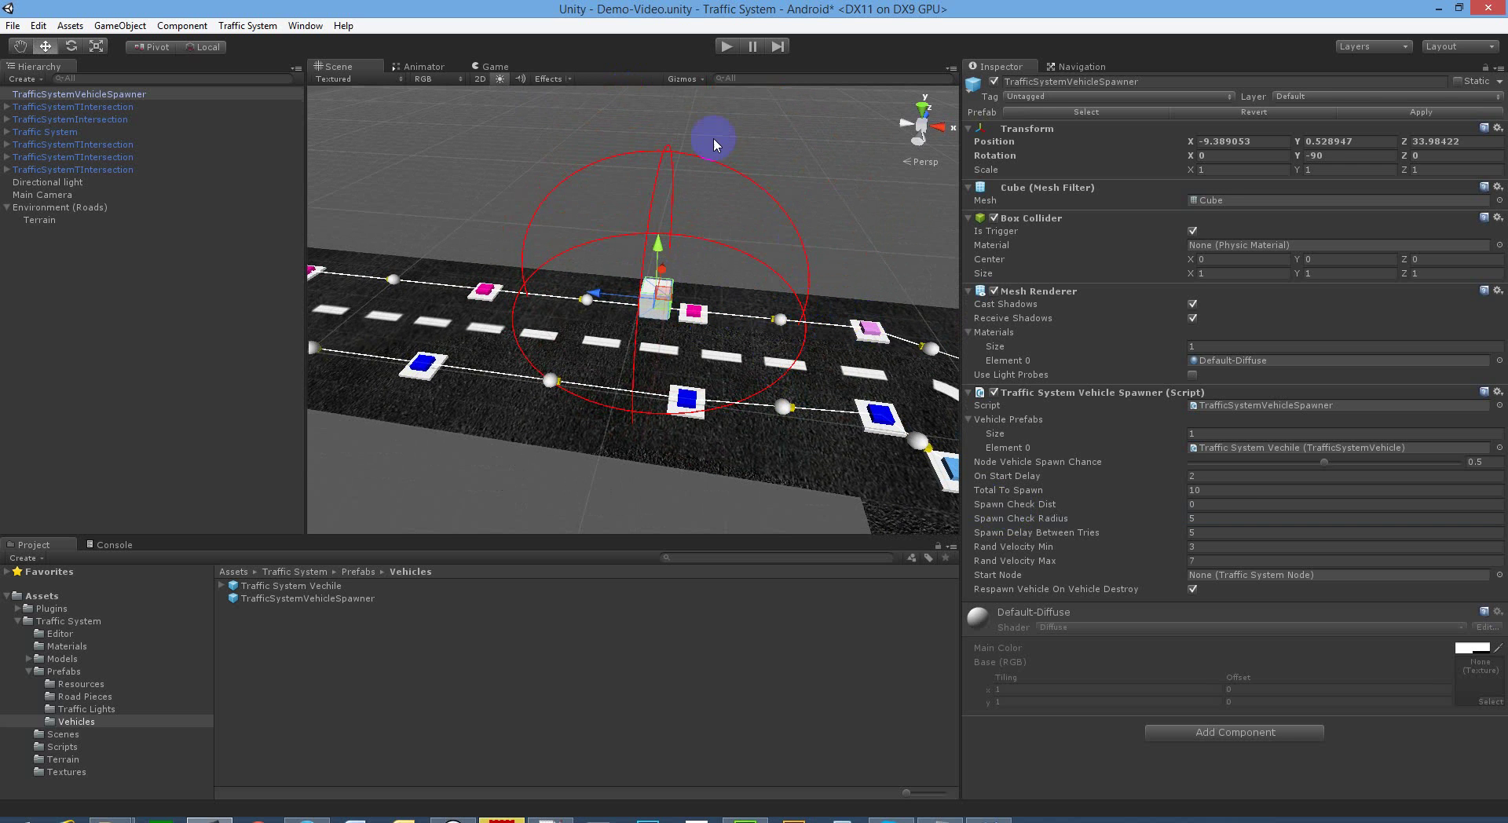
left_click_drag(605, 336, 803, 365, "alt")
left_click_drag(706, 330, 607, 331, "alt")
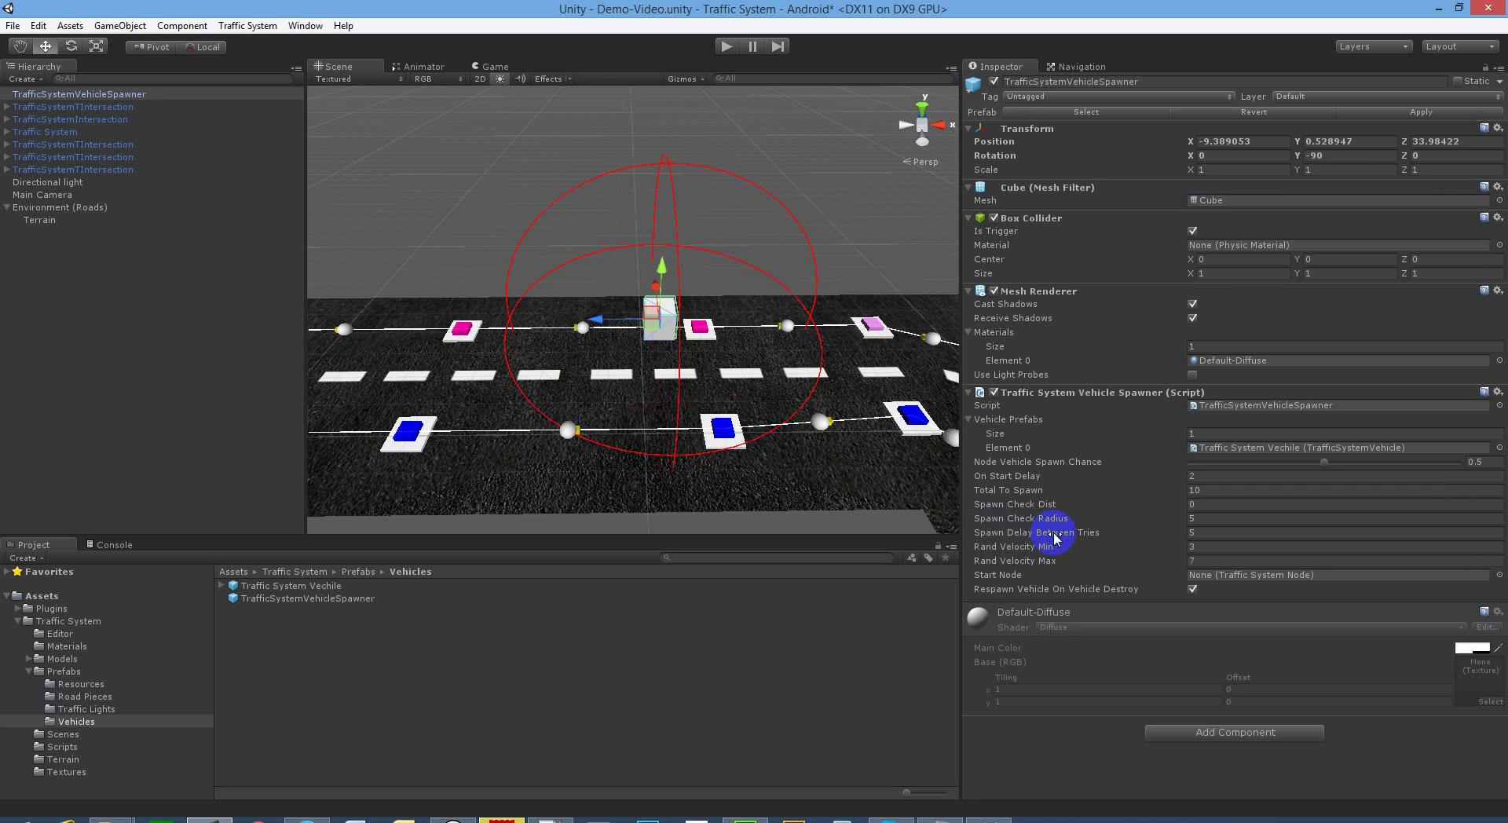
Select the Spawn Delay Between Tries field, then orbit to a diagonal view of road piece 45 - 2 Lanes - Straight.
left_click(1202, 533)
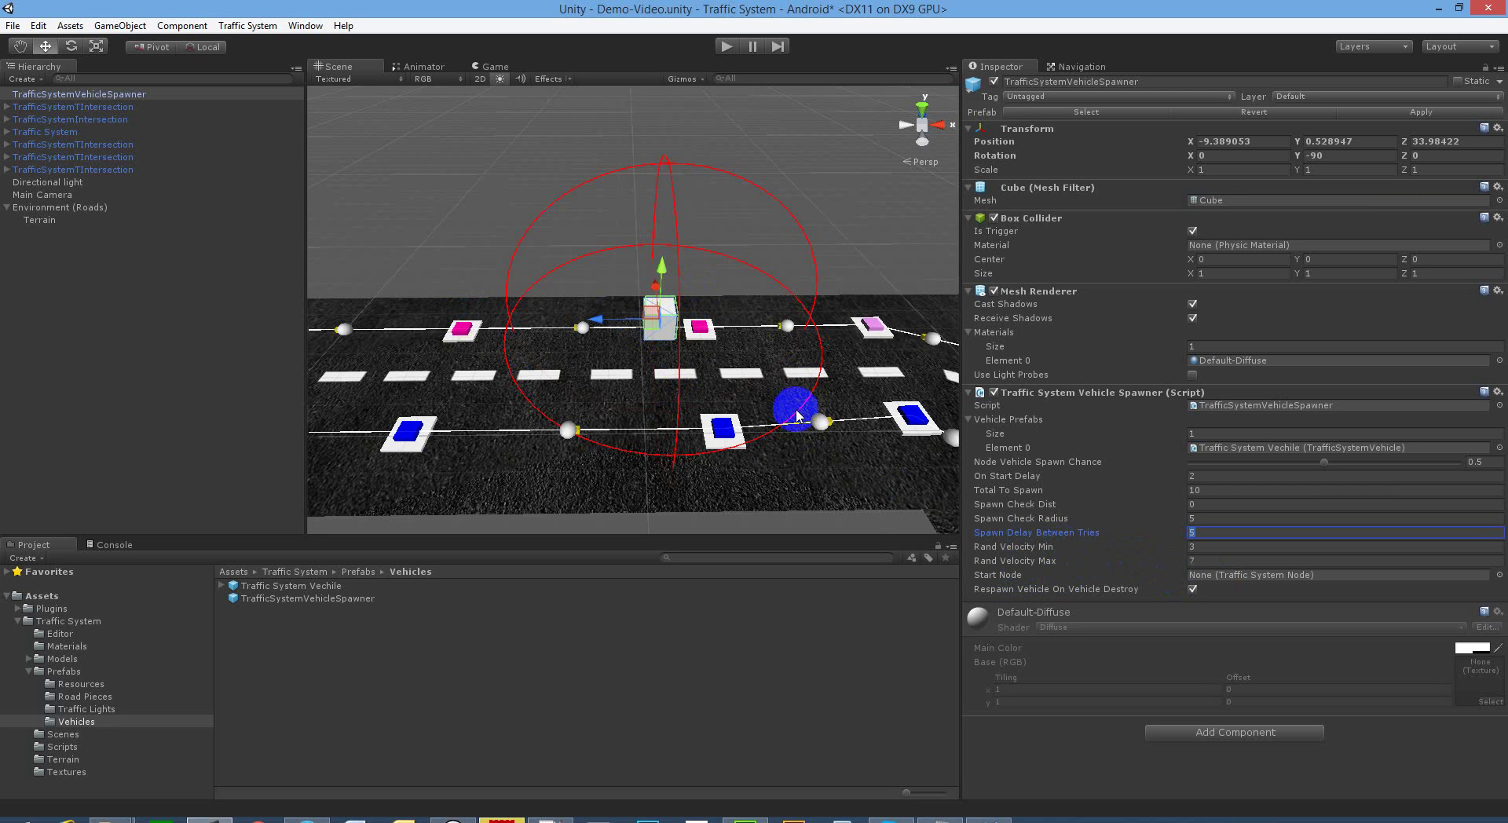
right_click_drag(665, 328, 539, 318)
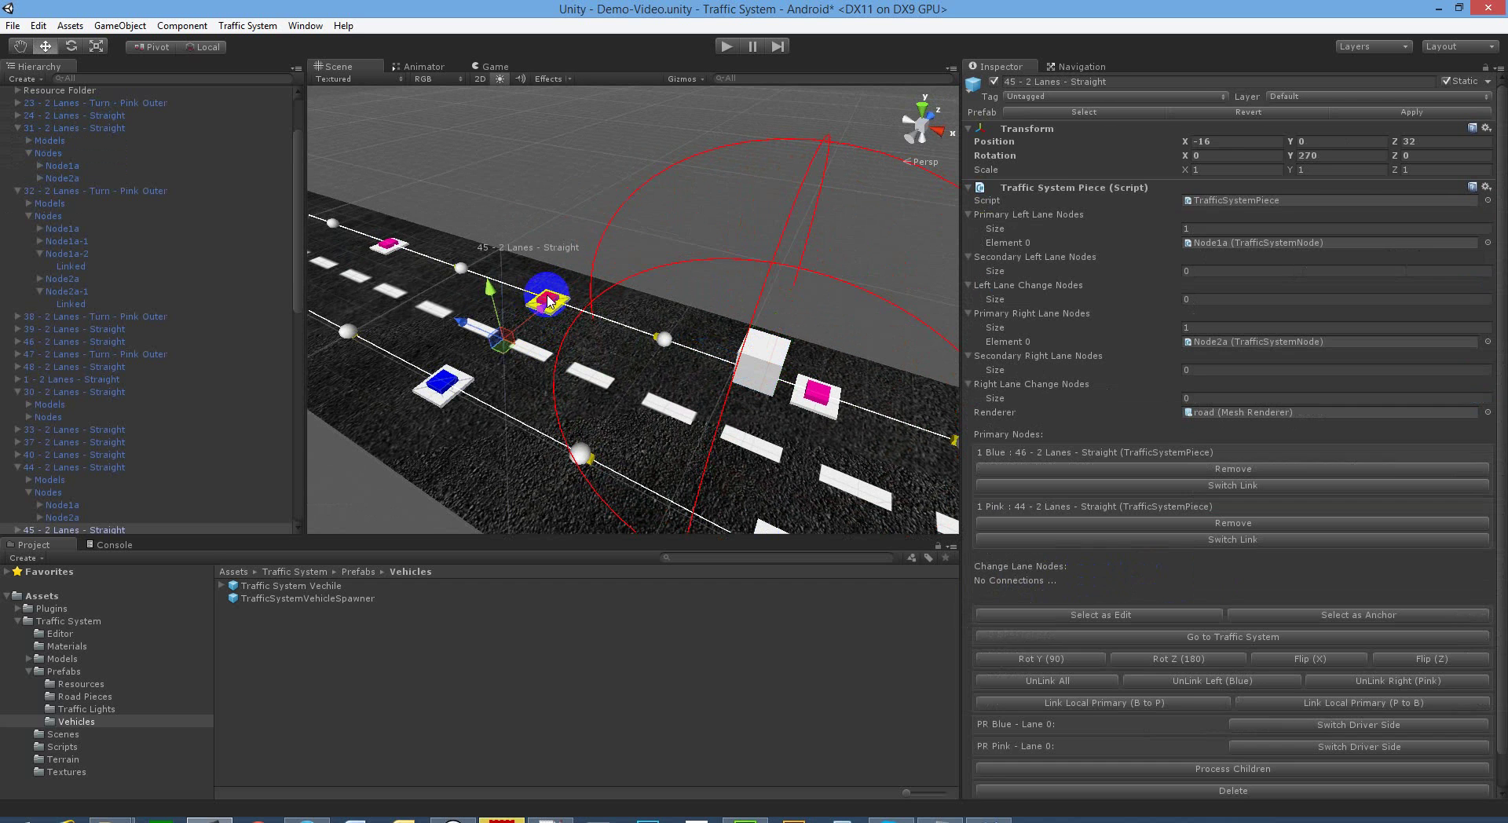
Assign the pink lane node Node2a as the TrafficSystemVehicleSpawner's Start Node.
left_click(556, 304)
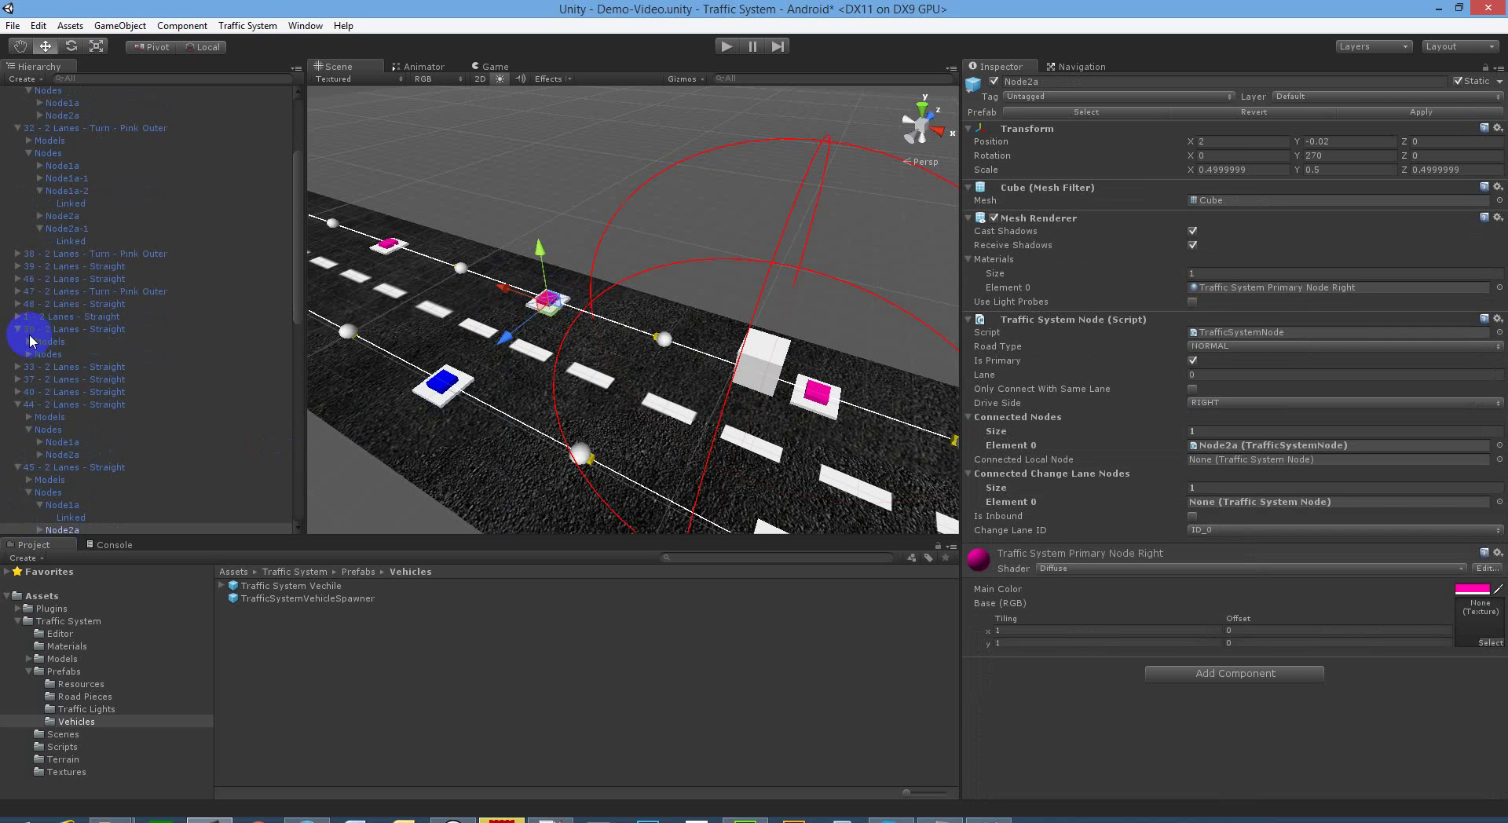
left_click(18, 380)
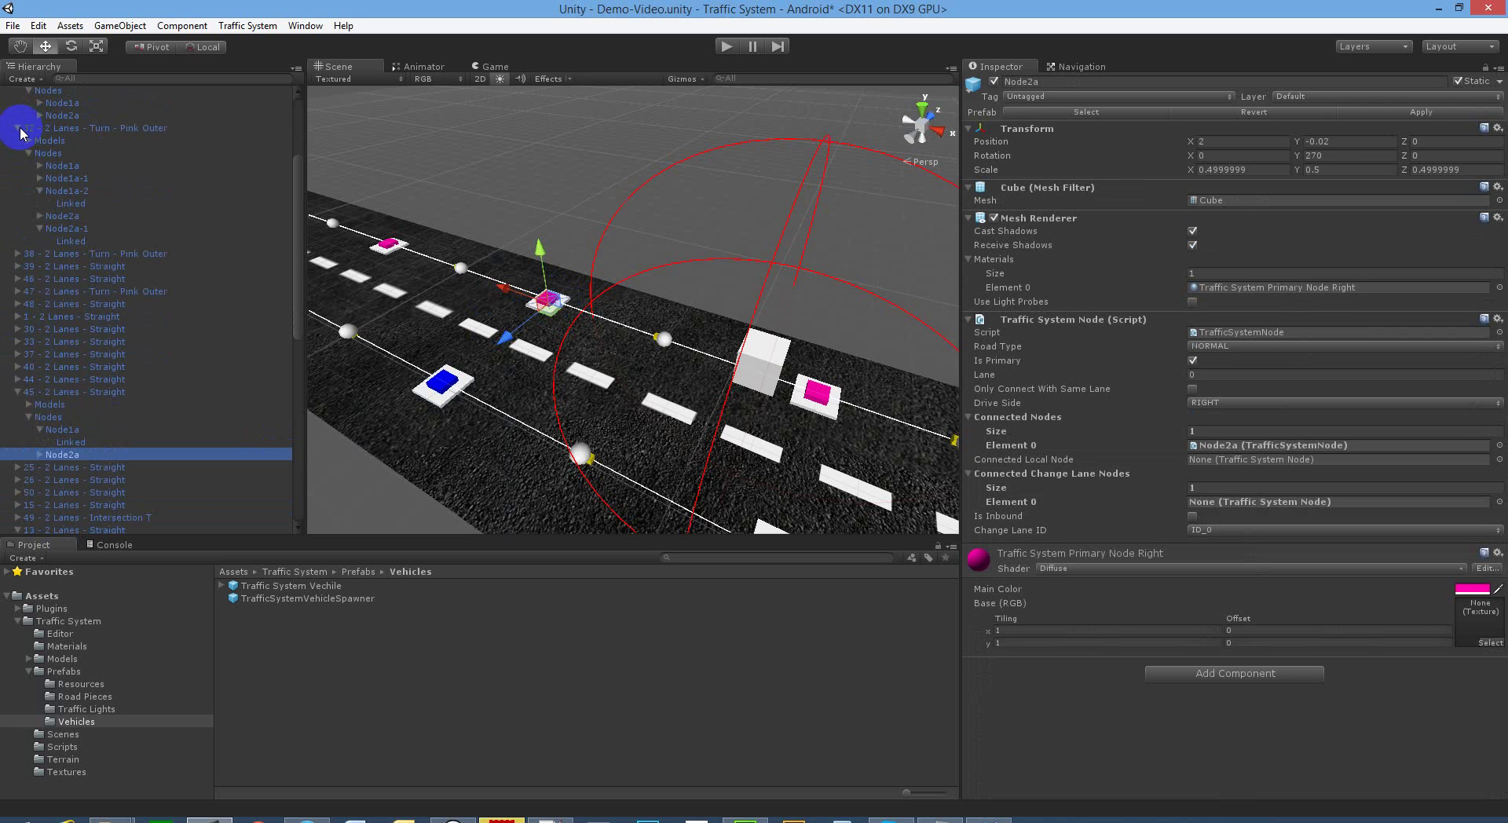
left_click(18, 128)
left_click(18, 207)
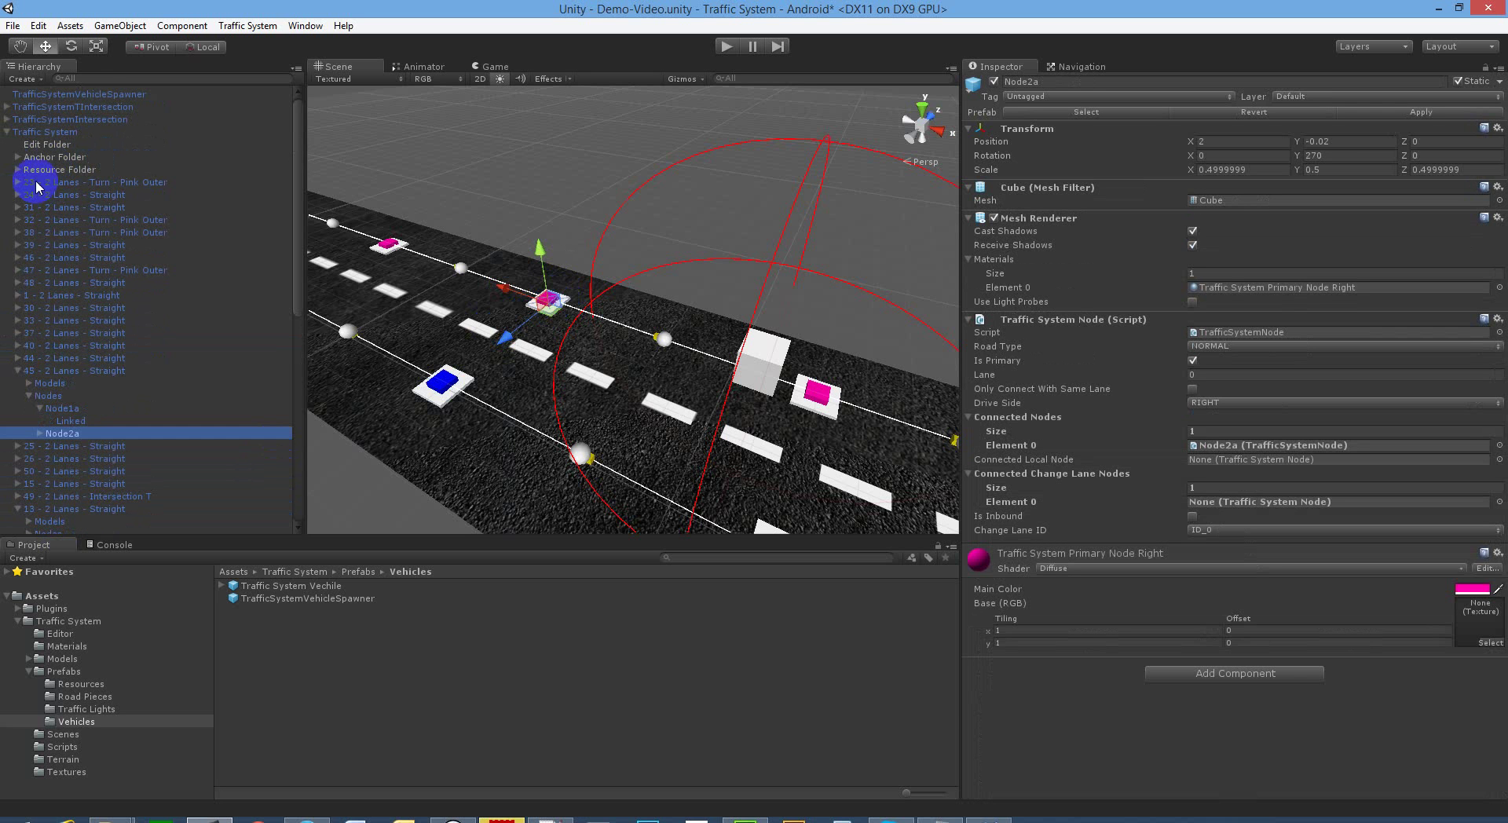
left_click(89, 94)
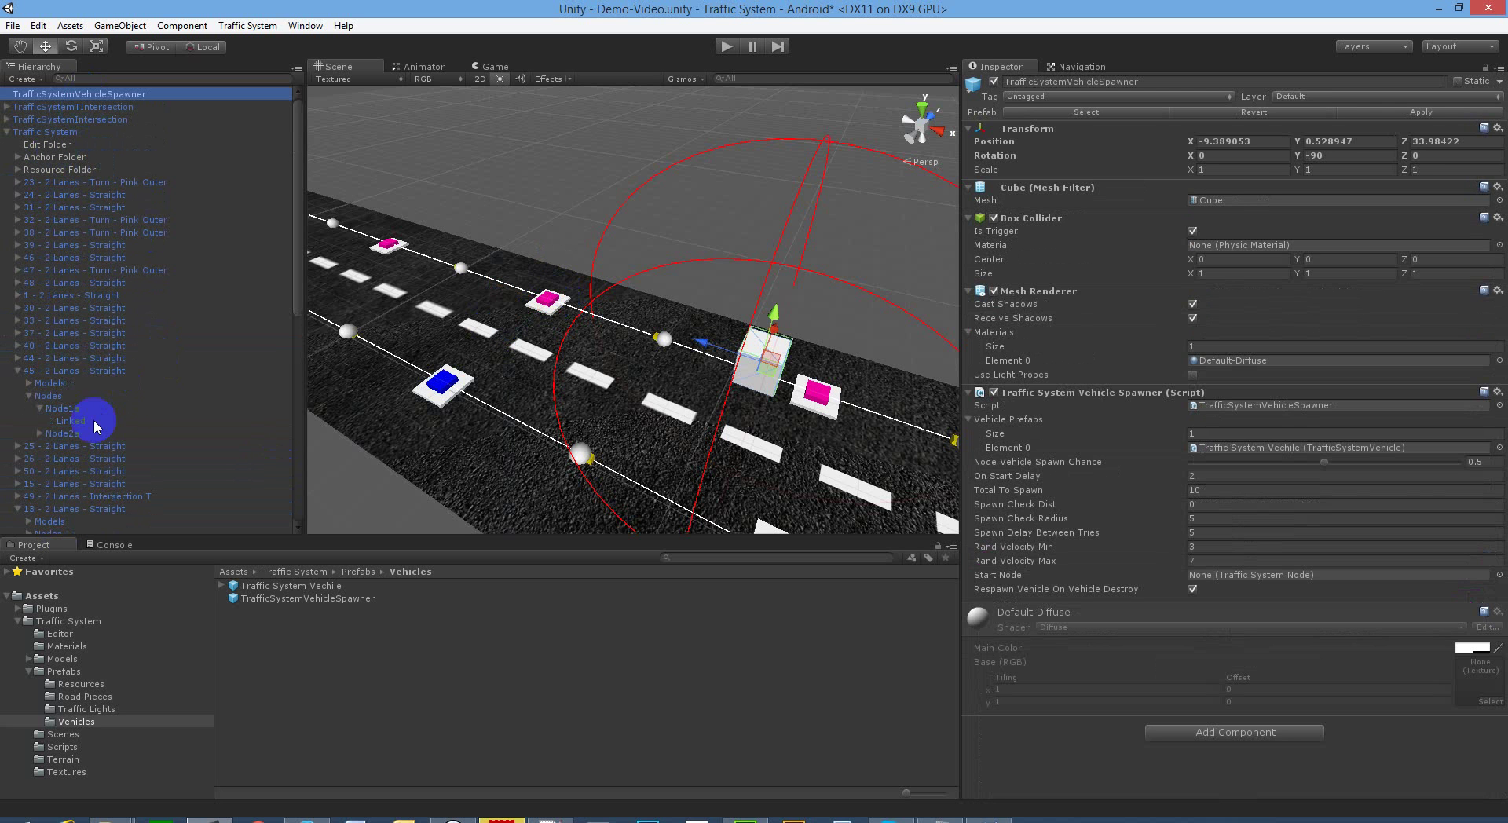
left_click_drag(77, 436, 1205, 581)
mouse_move(767, 346)
left_mouse_down("alt")
mouse_move(796, 344)
mouse_move(743, 330)
left_mouse_up("alt")
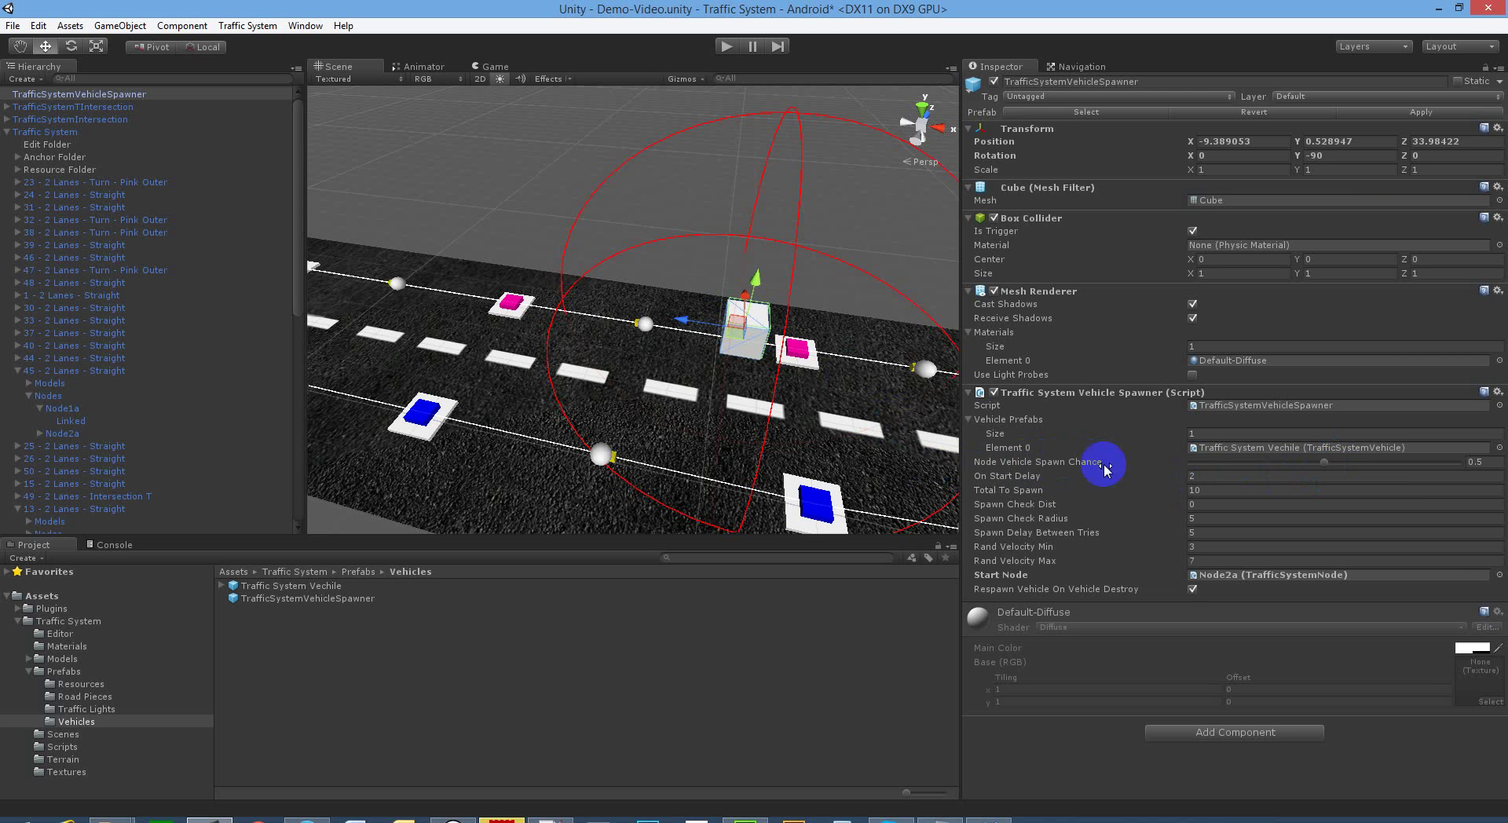
Slide Node Vehicle Spawn Chance from 0.5 up to 1, then pull the view back over the roads.
left_click_drag(1339, 469, 1429, 470)
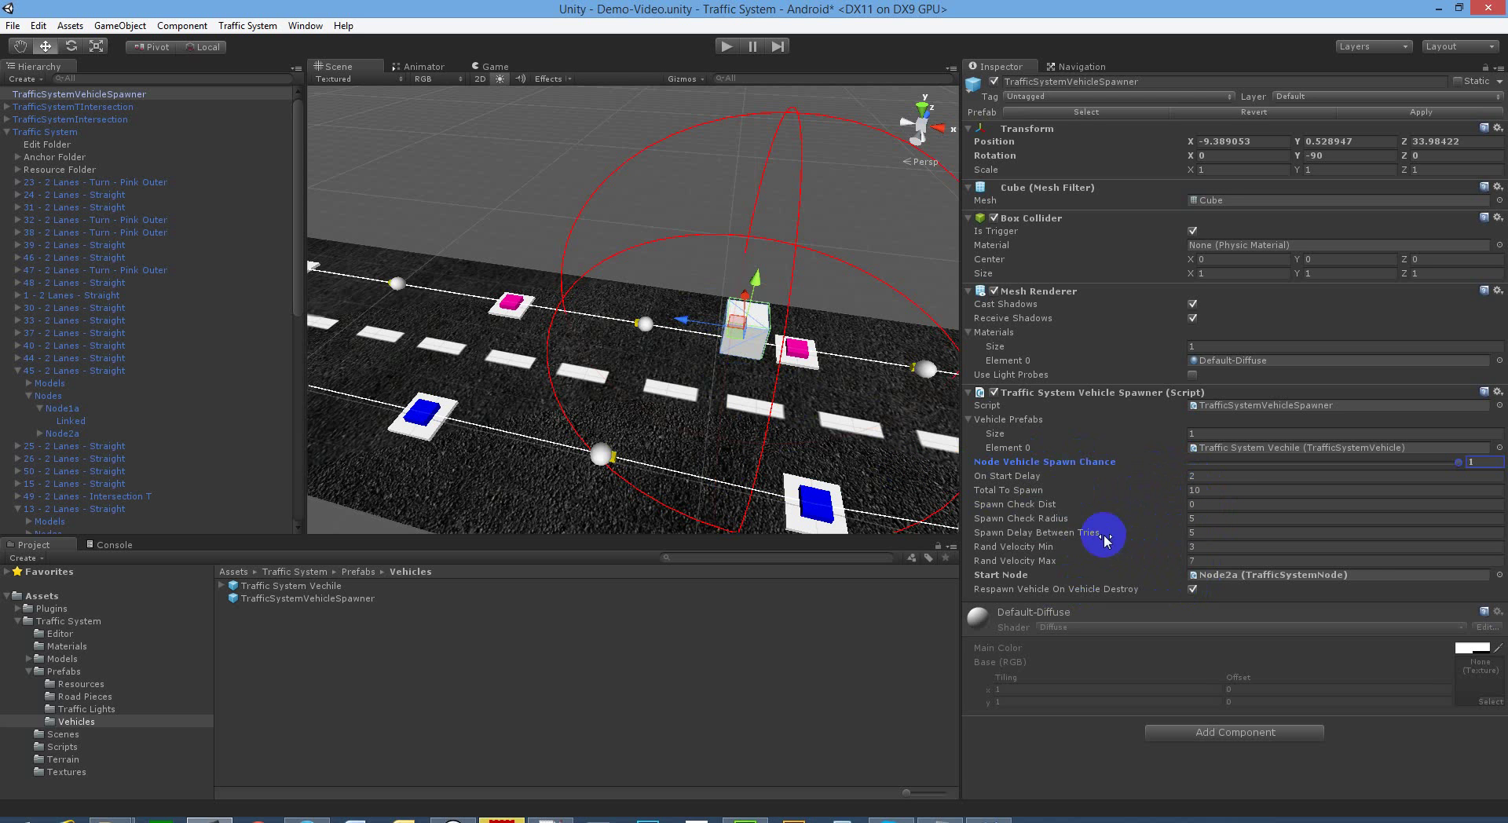
right_click_drag(829, 369, 691, 329)
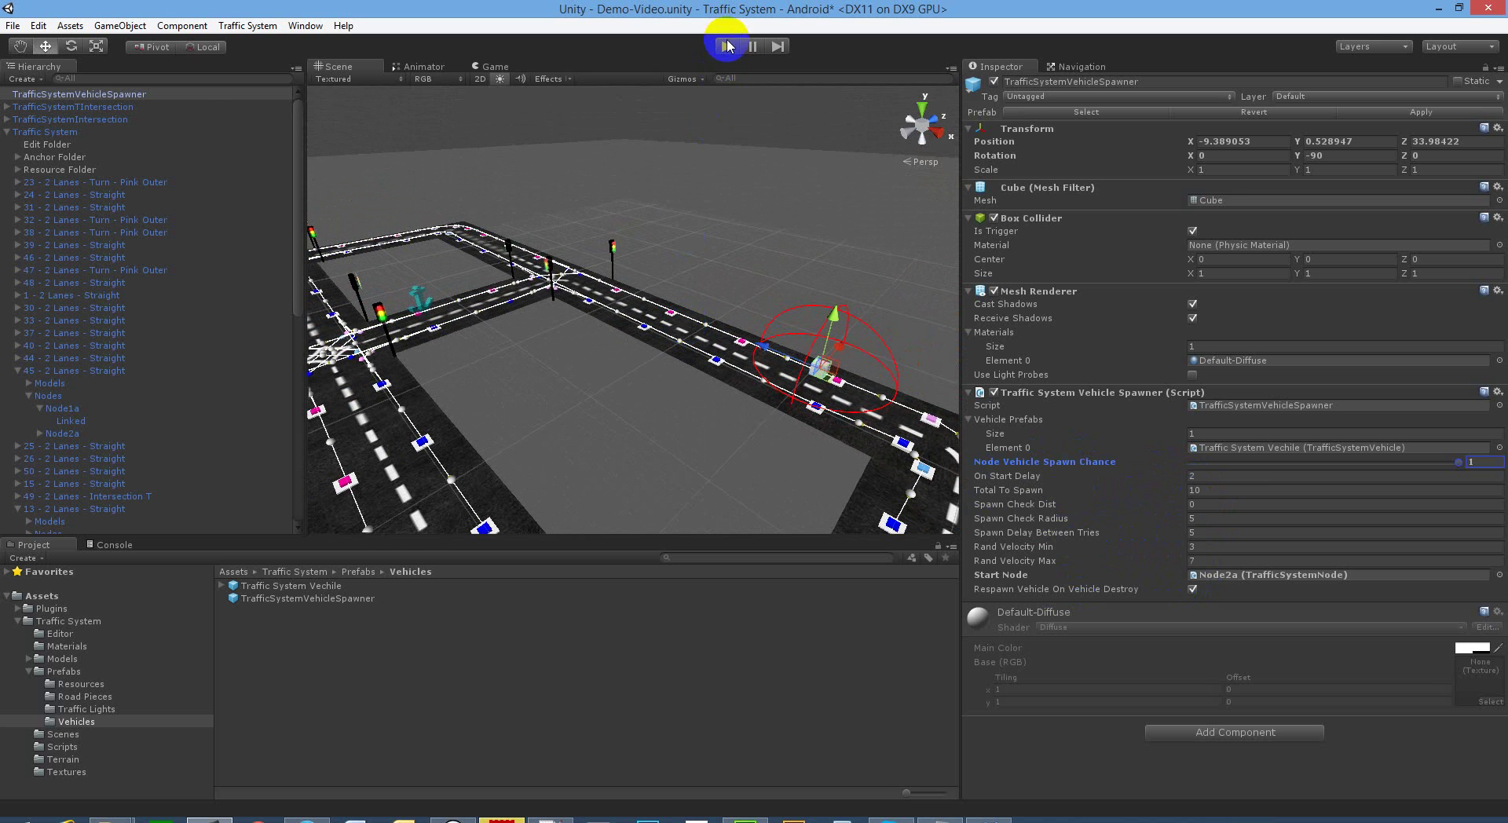
Enter Play mode and orbit the Scene view to watch spawned Traffic System Vechile clones drive around.
left_click(726, 49)
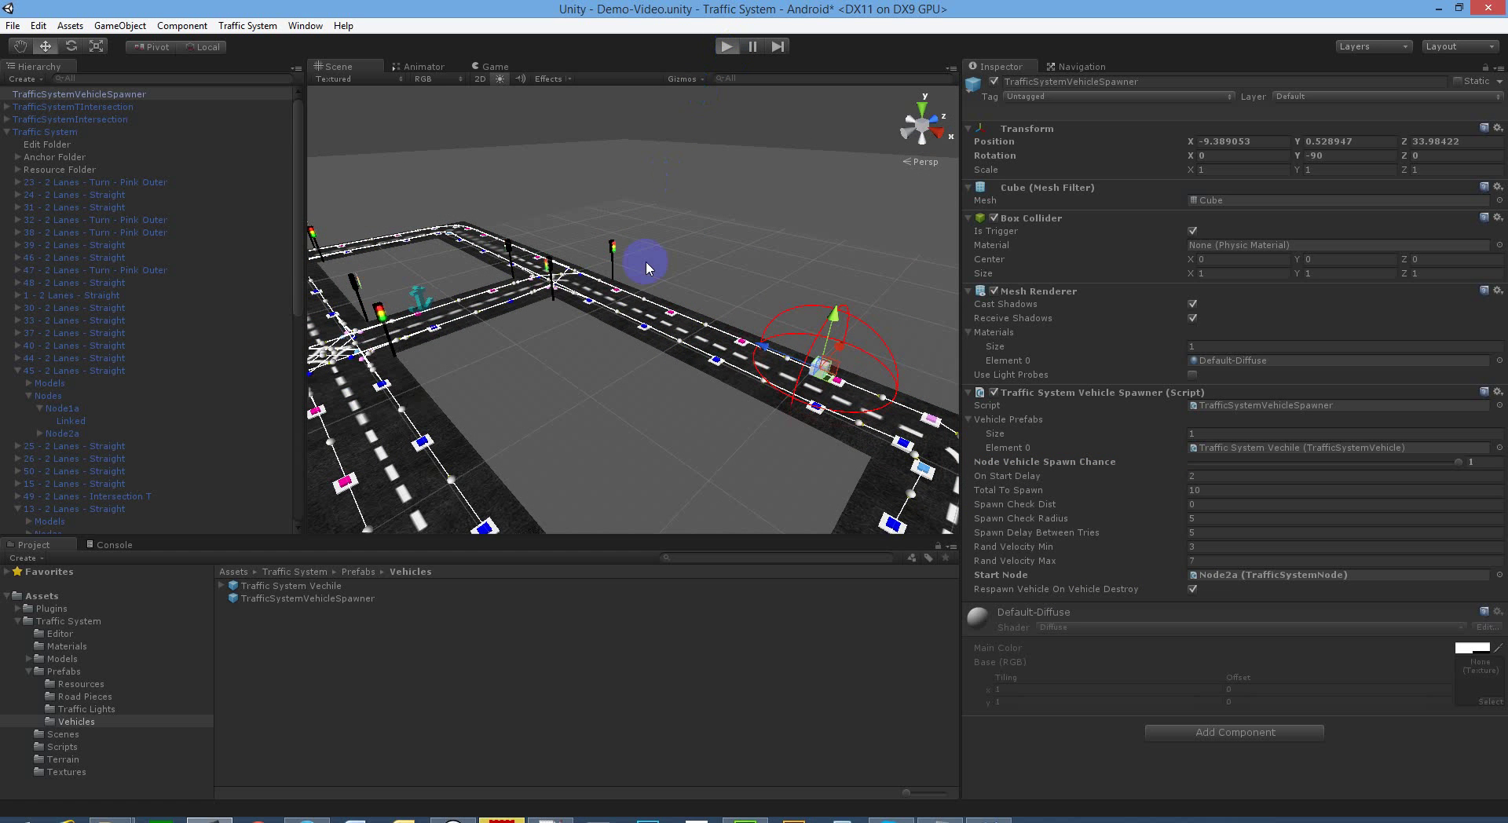
left_click(341, 69)
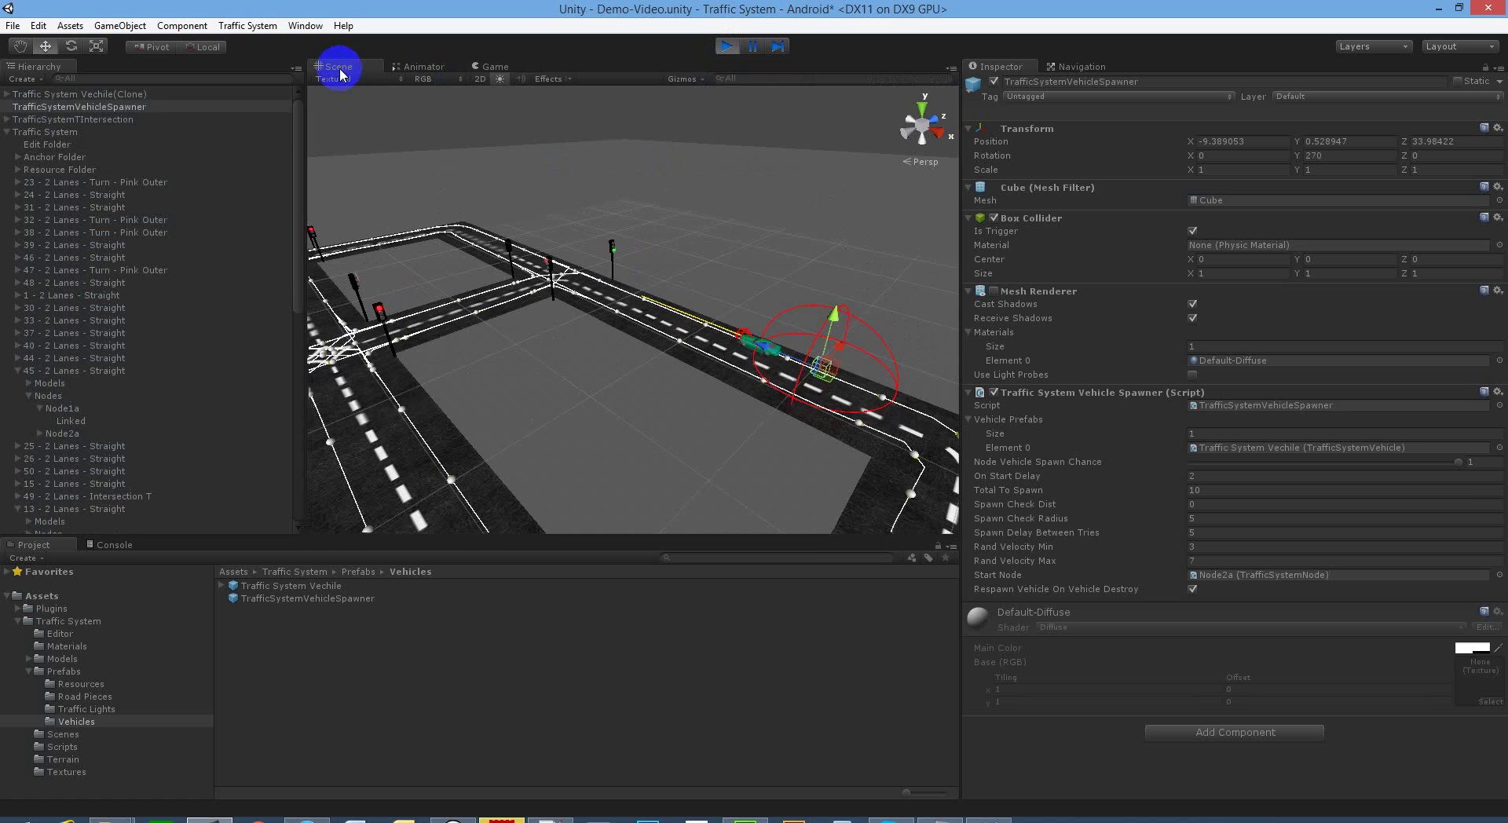
mouse_move(438, 245)
left_mouse_down("alt")
mouse_move(529, 346)
mouse_move(587, 376)
mouse_move(879, 404)
mouse_move(807, 444)
mouse_move(841, 424)
mouse_move(848, 394)
mouse_move(827, 376)
mouse_move(821, 396)
mouse_move(844, 402)
left_mouse_up("alt")
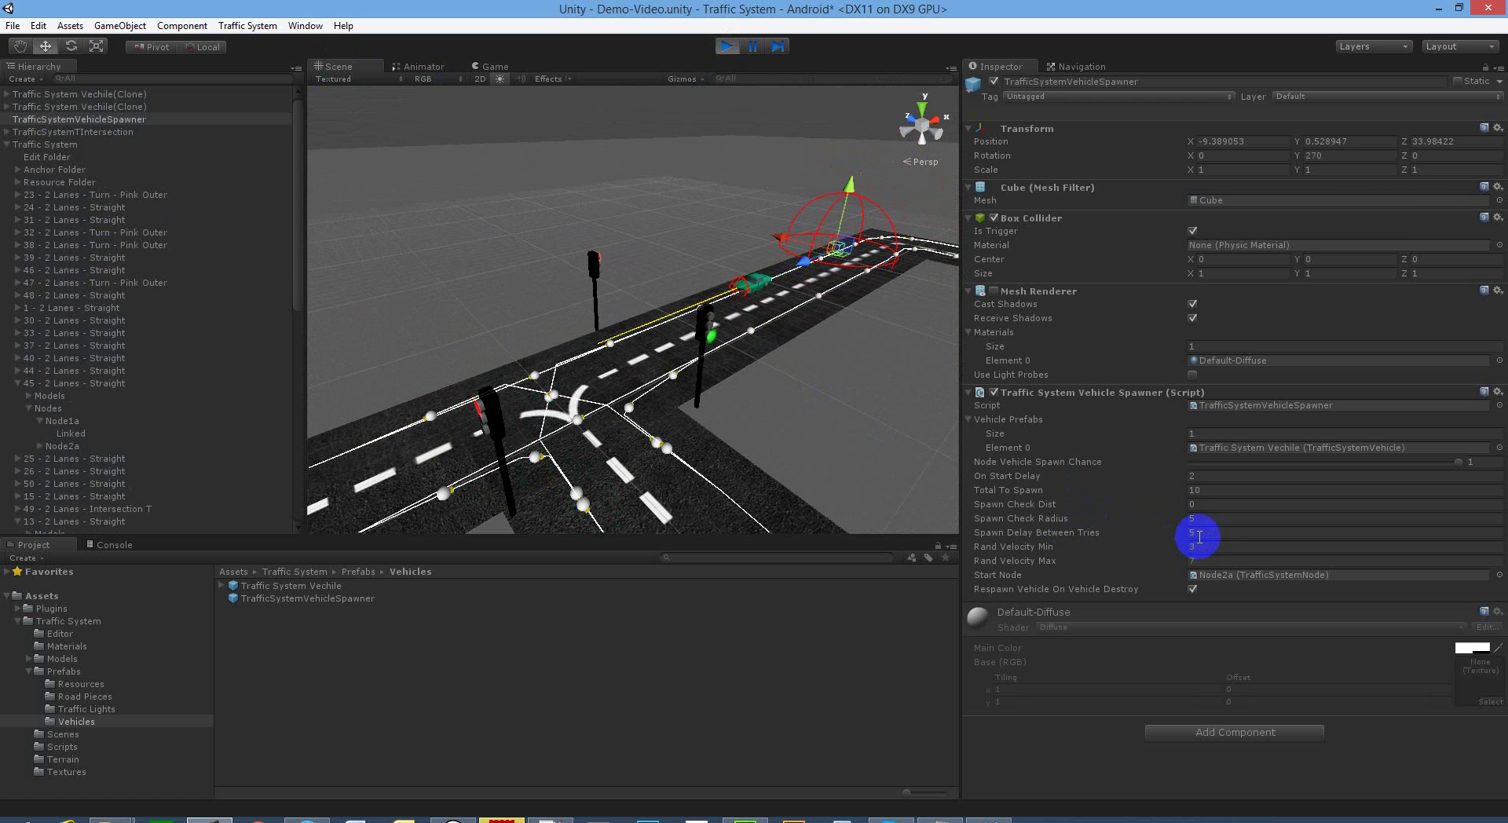
mouse_move(817, 390)
left_mouse_down("alt")
mouse_move(791, 363)
mouse_move(767, 393)
mouse_move(718, 411)
mouse_move(477, 409)
mouse_move(673, 360)
mouse_move(651, 362)
mouse_move(655, 381)
mouse_move(839, 408)
mouse_move(521, 370)
mouse_move(566, 401)
mouse_move(717, 424)
mouse_move(714, 411)
mouse_move(649, 406)
mouse_move(652, 391)
left_mouse_up("alt")
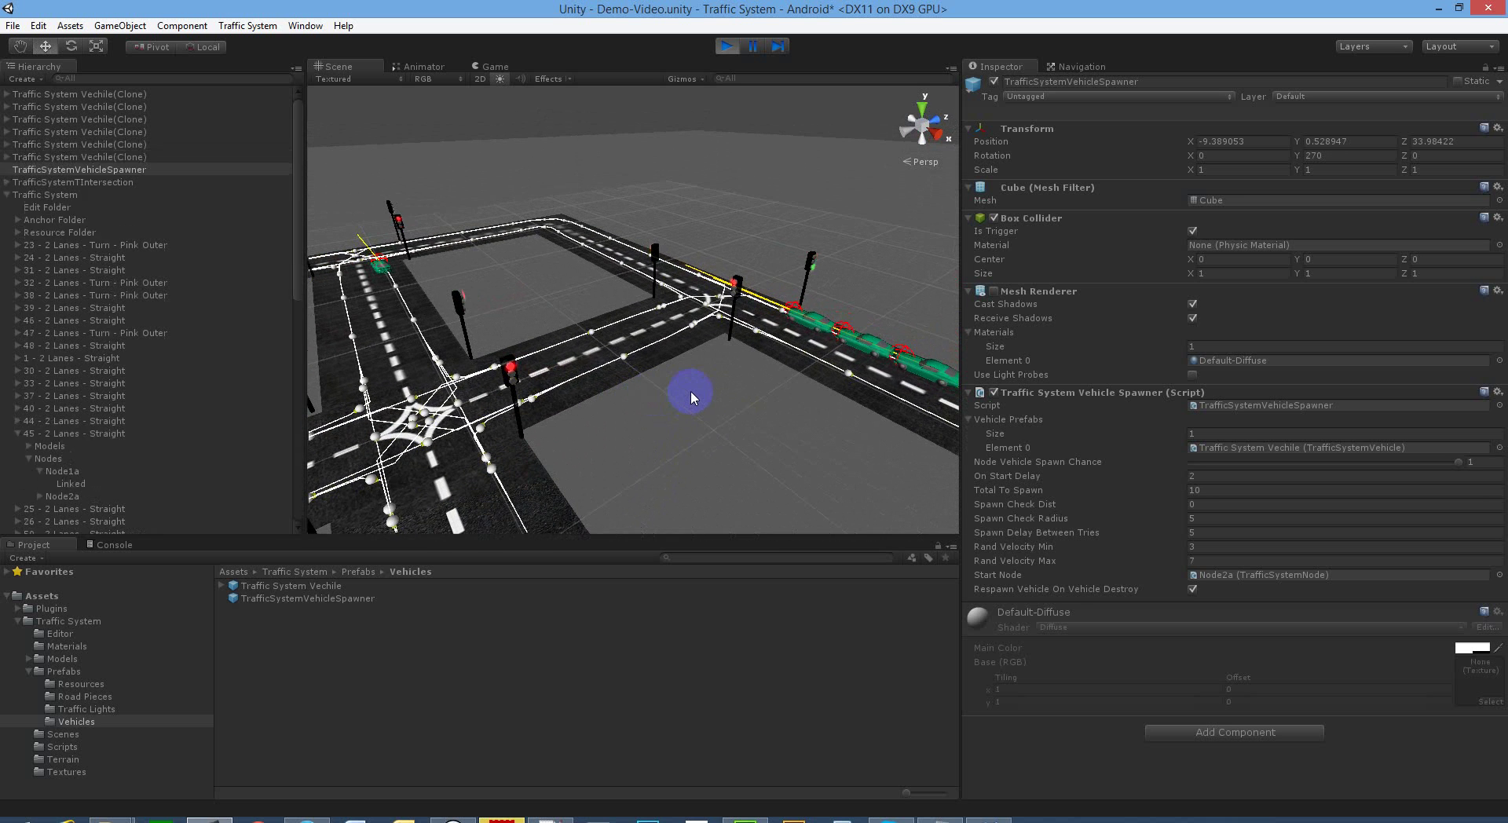
mouse_move(714, 387)
left_mouse_down("alt")
mouse_move(425, 387)
mouse_move(557, 406)
mouse_move(571, 365)
mouse_move(448, 337)
mouse_move(346, 249)
mouse_move(427, 304)
mouse_move(539, 337)
mouse_move(639, 329)
mouse_move(730, 287)
mouse_move(723, 303)
mouse_move(772, 395)
mouse_move(893, 380)
mouse_move(834, 362)
mouse_move(825, 340)
mouse_move(863, 326)
mouse_move(874, 292)
left_mouse_up("alt")
left_click_drag(683, 380, 452, 313, "alt")
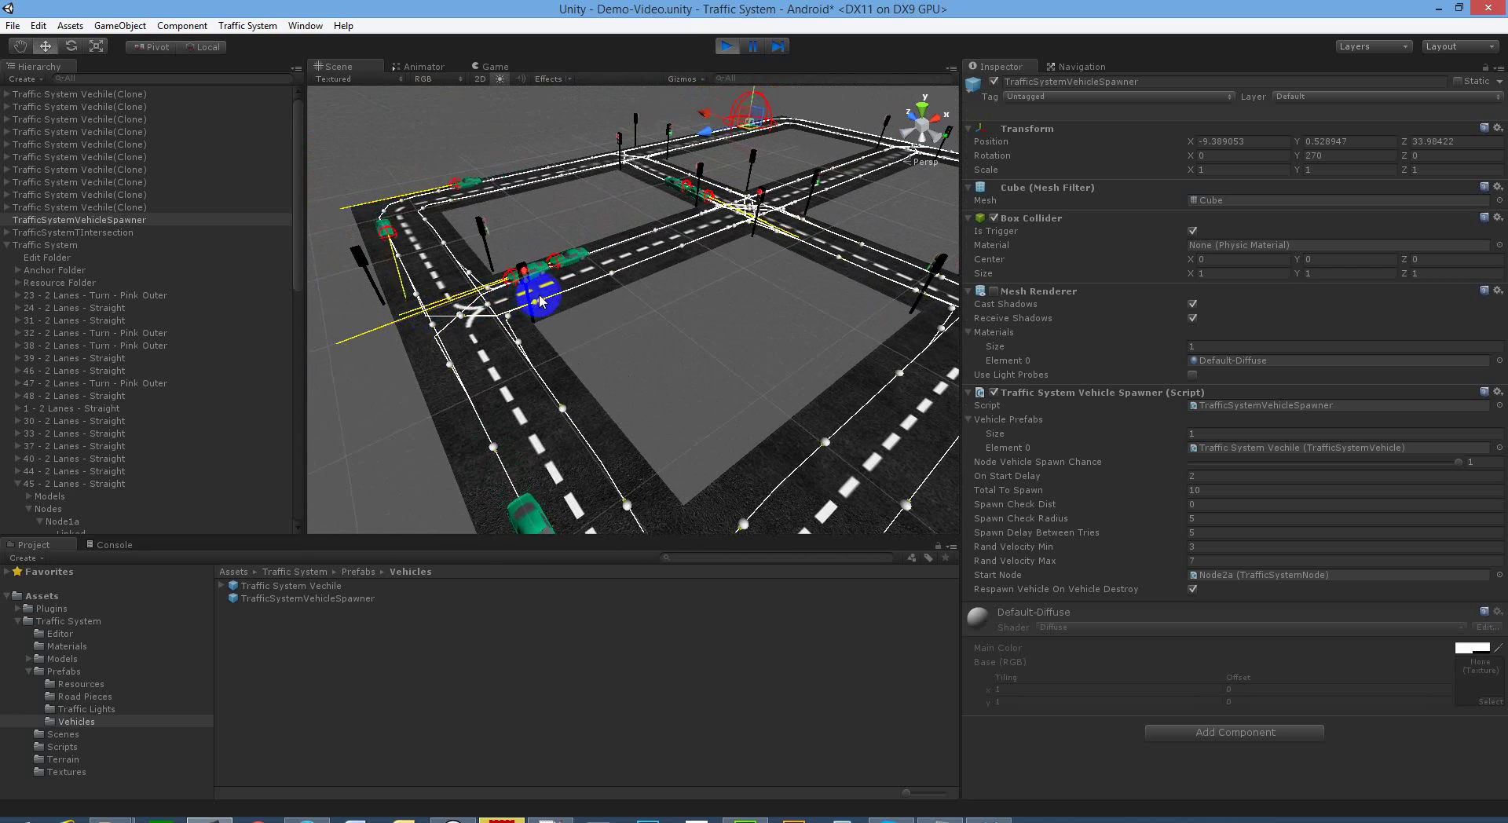